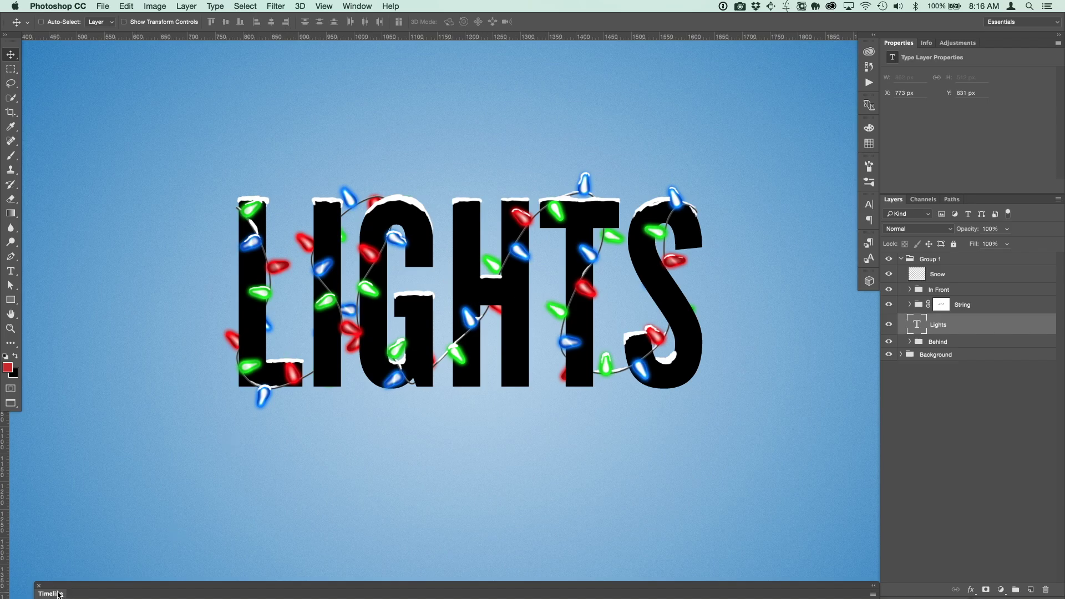
# Open the Window menu to see Photoshop's panel list
pyautogui.click(357, 6)
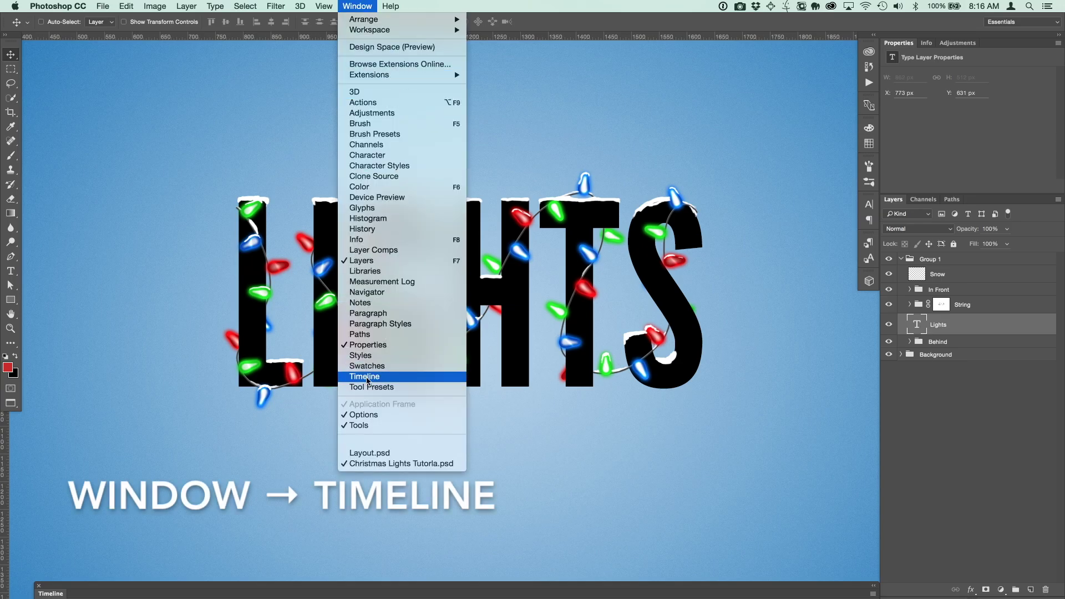
# Show an enlarged Timeline, create a frame animation from the LIGHTS artwork, and duplicate frame 1
pyautogui.click(368, 378)
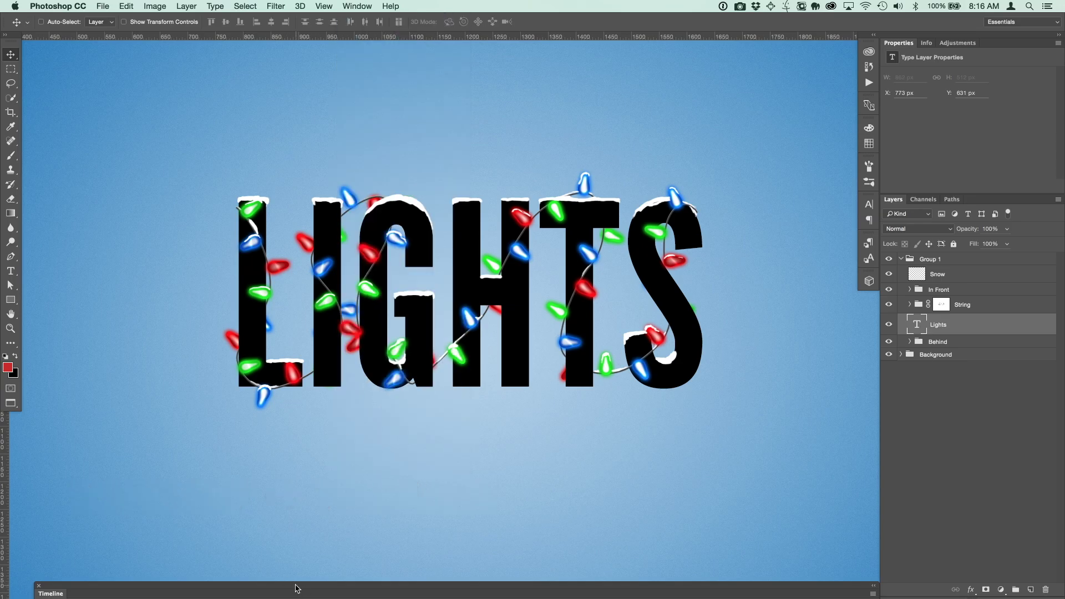
pyautogui.moveTo(294, 581); pyautogui.dragTo(296, 519)
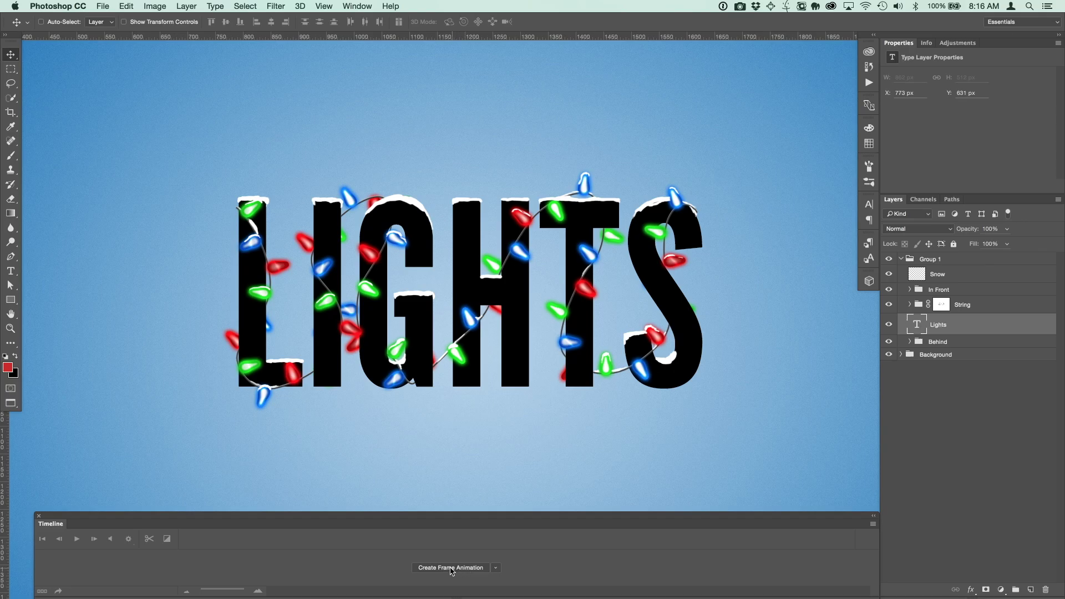
pyautogui.click(496, 569)
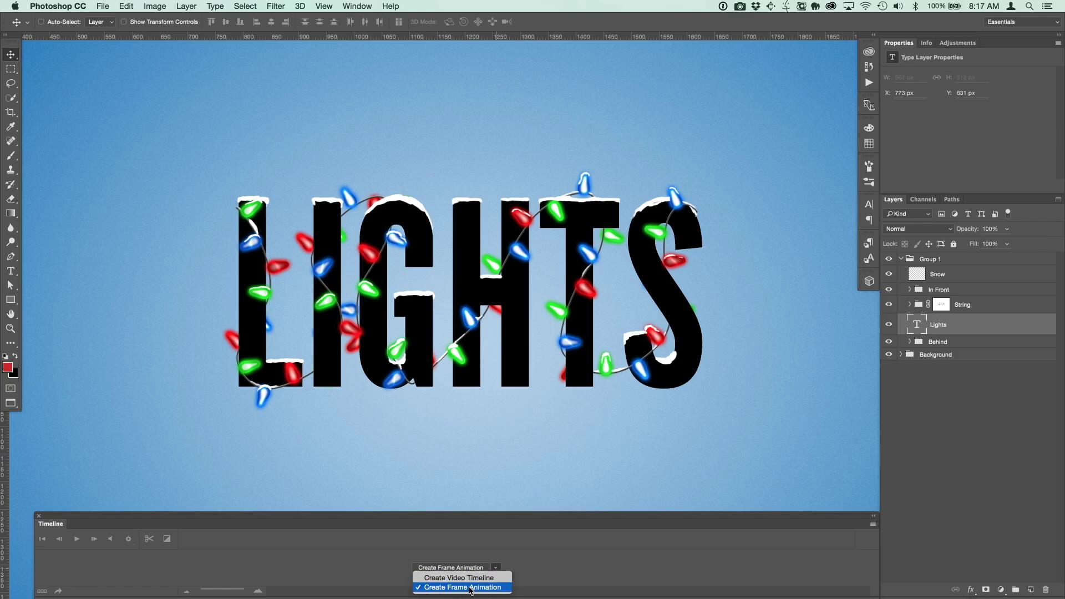
pyautogui.click(462, 553)
pyautogui.click(451, 568)
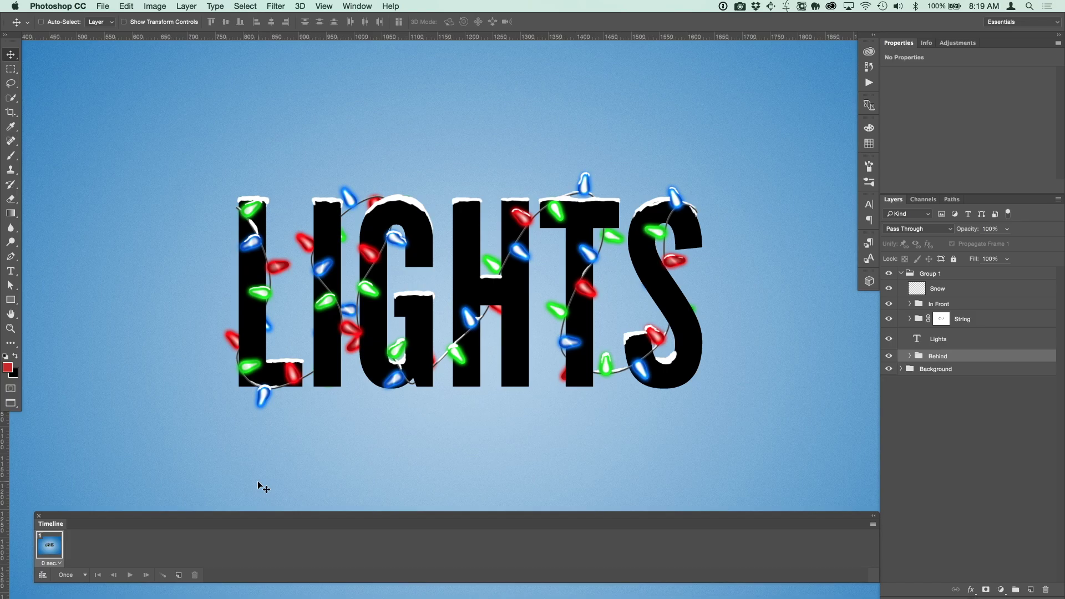
pyautogui.click(178, 575)
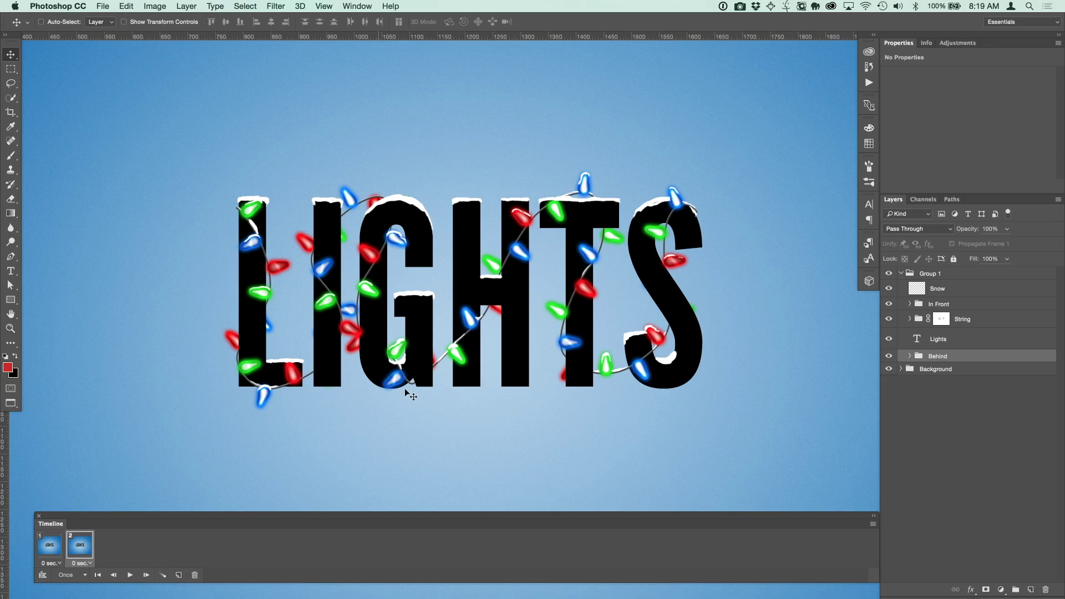
# In the In Front group, hide the inner and outer glows on the Red, Blue and Green bulbs
pyautogui.click(910, 305)
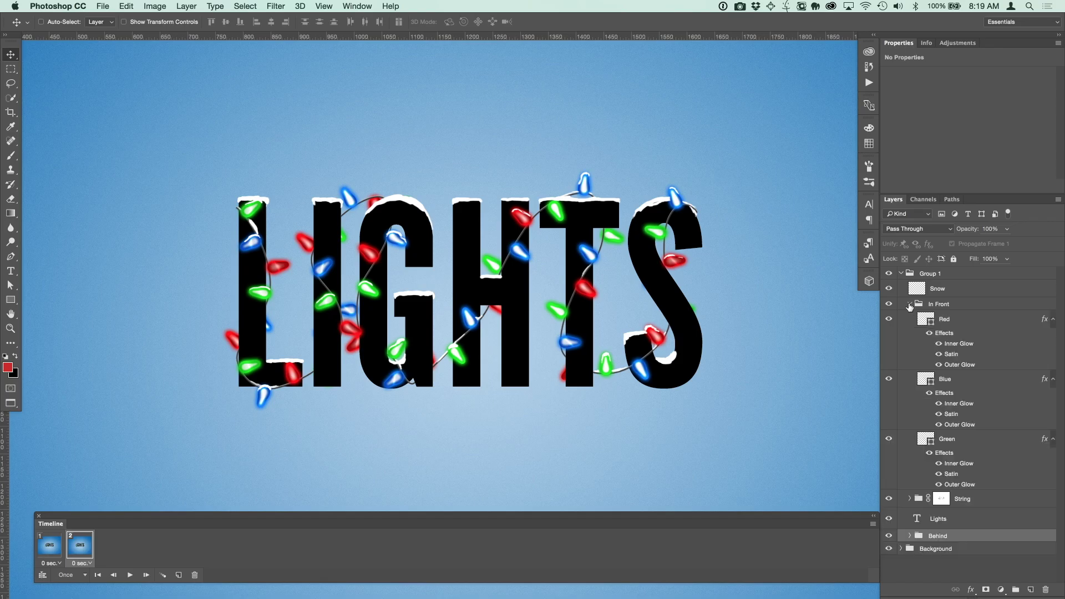
pyautogui.click(939, 344)
pyautogui.click(939, 365)
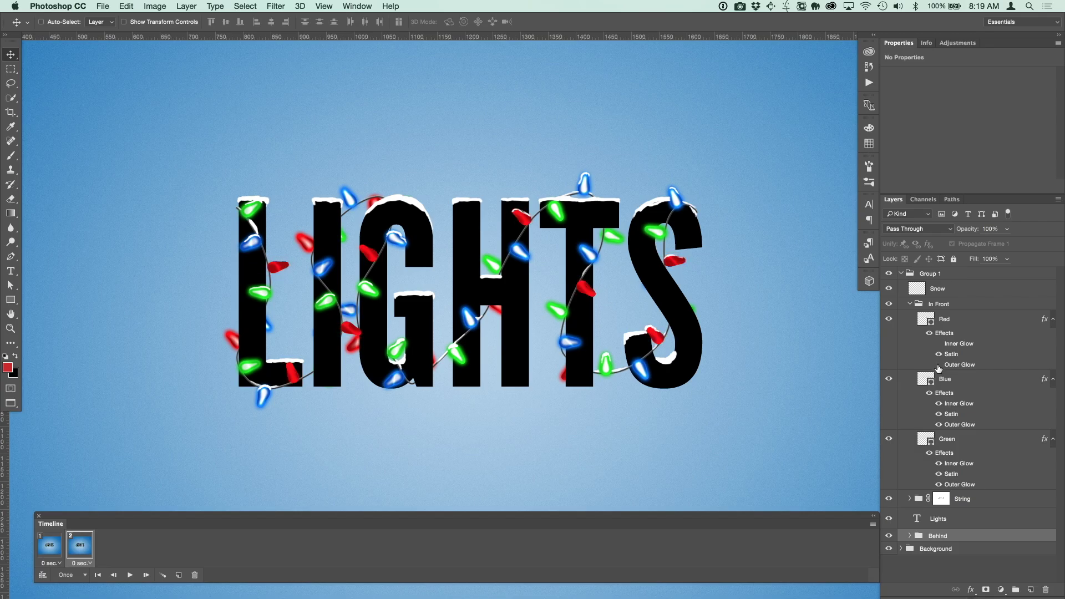
pyautogui.click(938, 404)
pyautogui.click(939, 425)
pyautogui.click(939, 463)
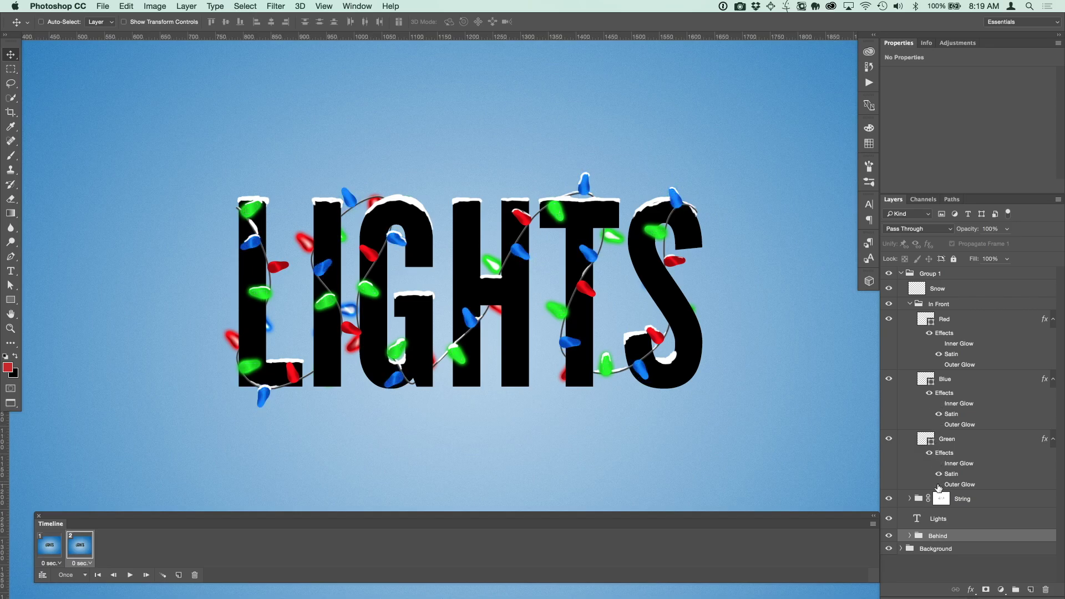
# Lower the front Red, Blue and Green layers' fill to 60%, then collapse In Front
pyautogui.click(976, 320)
pyautogui.keyDown('shift'); pyautogui.click(975, 438); pyautogui.keyUp('shift')
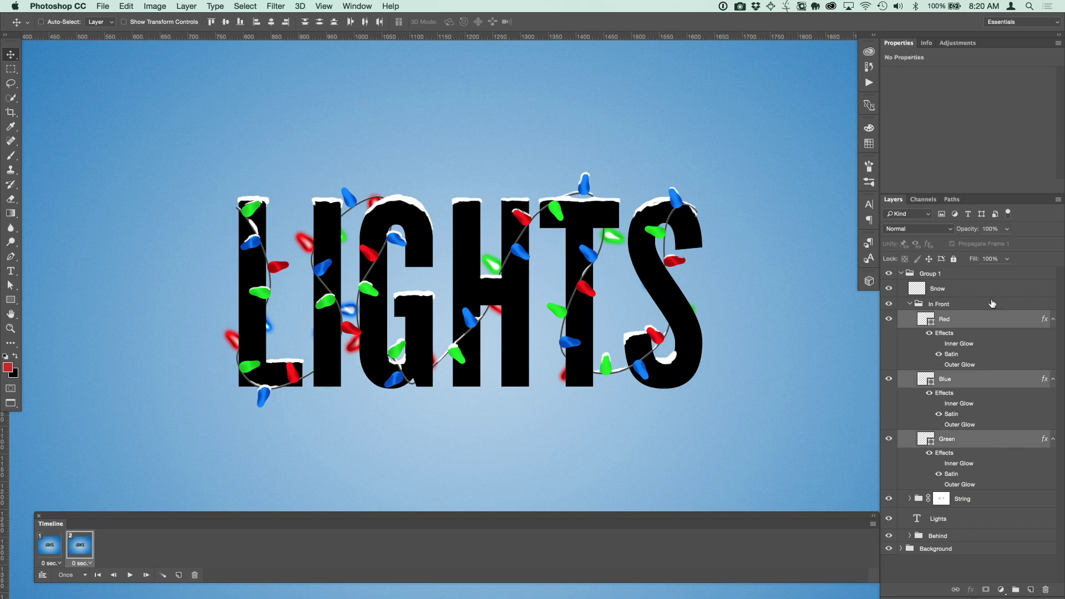
pyautogui.click(991, 260)
pyautogui.write('90')
pyautogui.press('Return')
pyautogui.write('80')
pyautogui.press('Return')
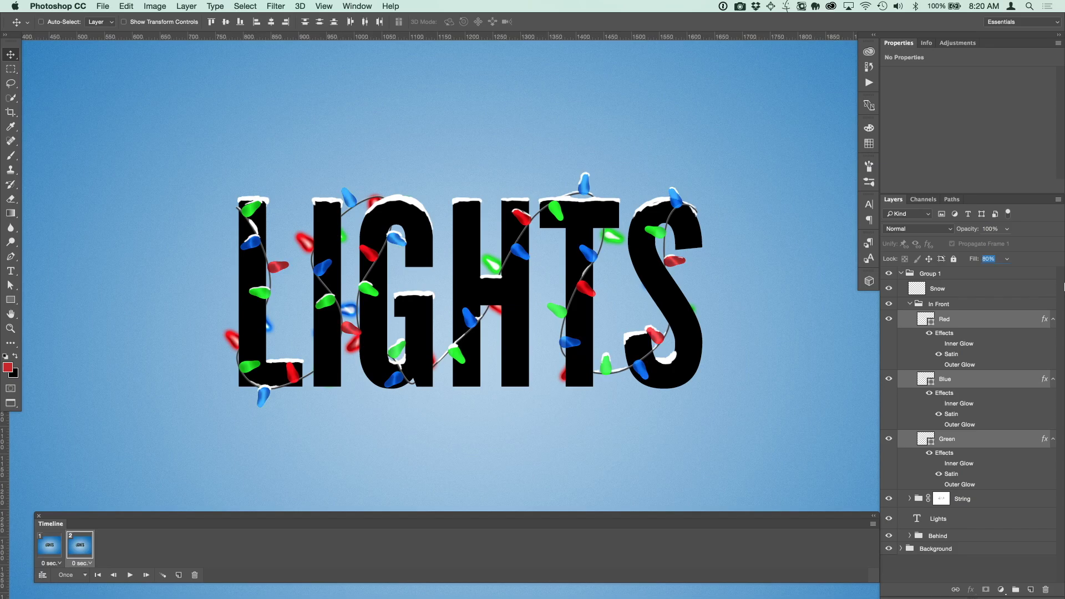
pyautogui.write('70')
pyautogui.press('Return')
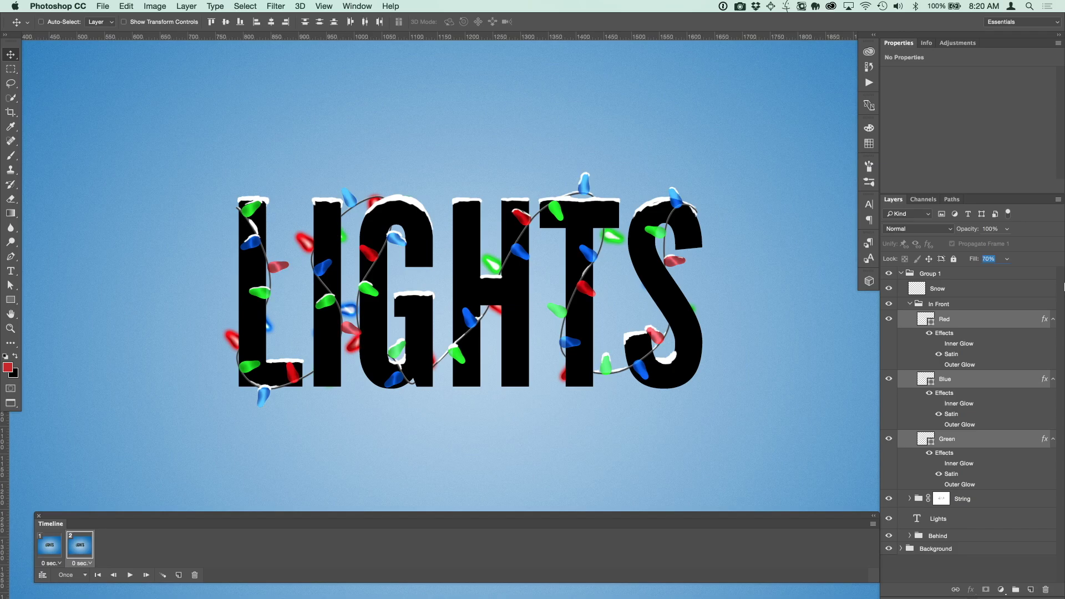
pyautogui.write('60')
pyautogui.press('Return')
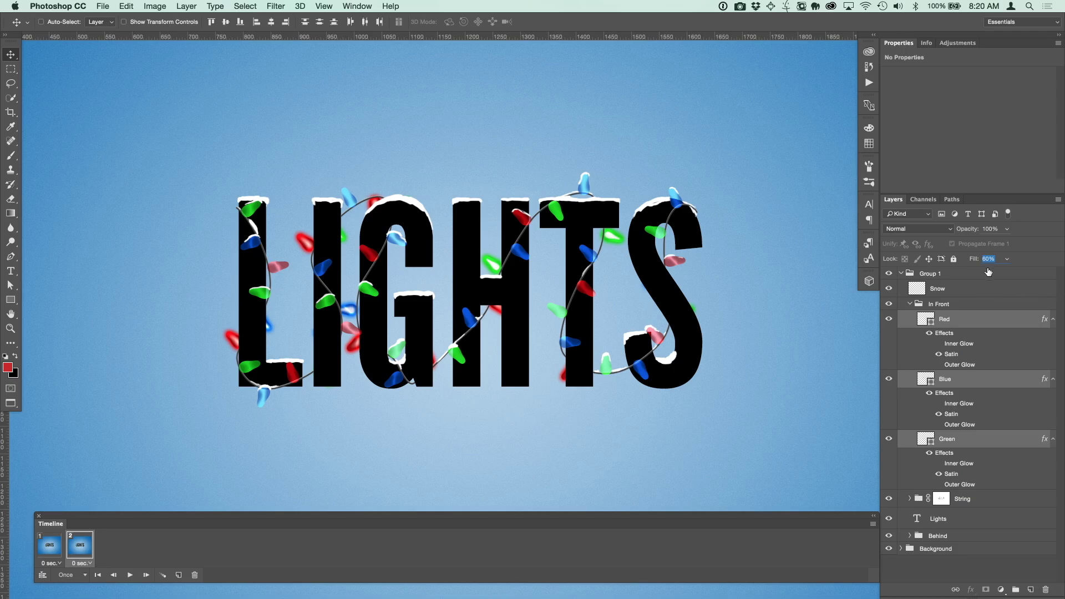
pyautogui.click(910, 304)
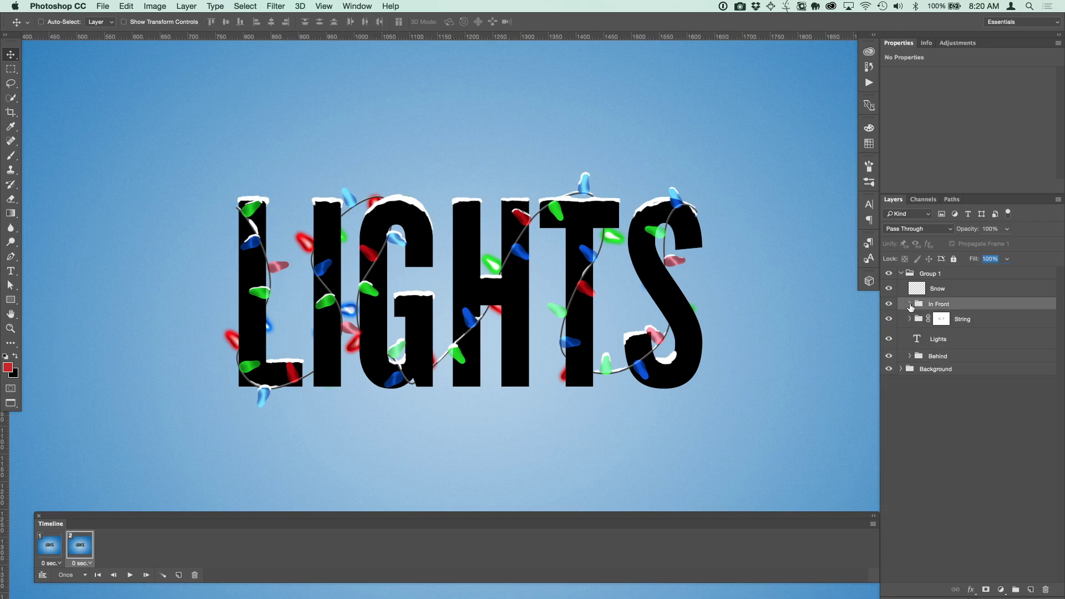
# In the Behind group, hide the inner and outer glows on the Red, Blue and Green bulbs
pyautogui.click(911, 357)
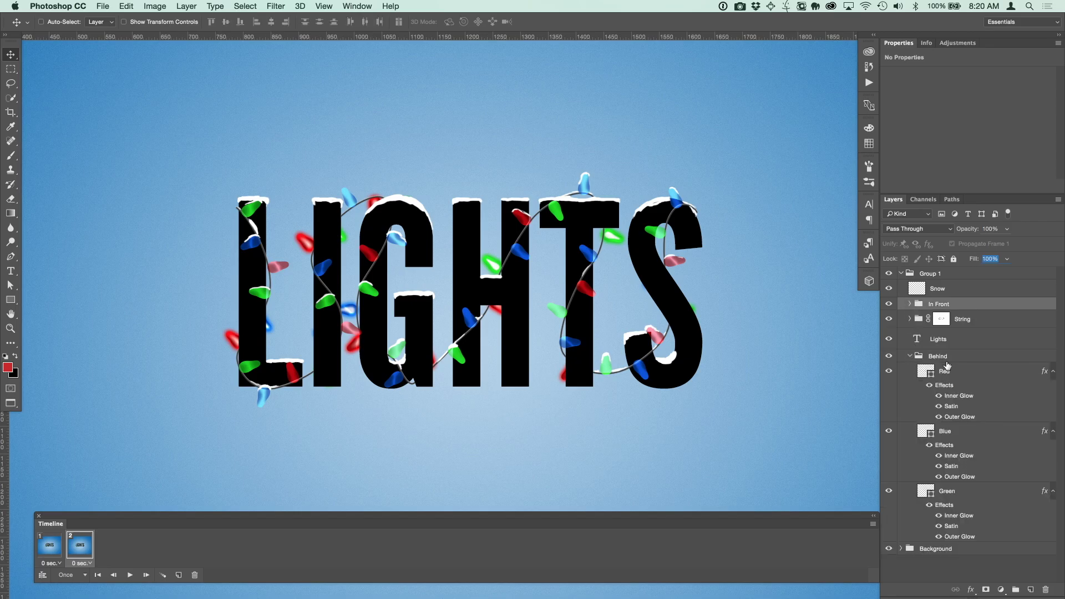
pyautogui.click(939, 396)
pyautogui.click(939, 417)
pyautogui.click(939, 456)
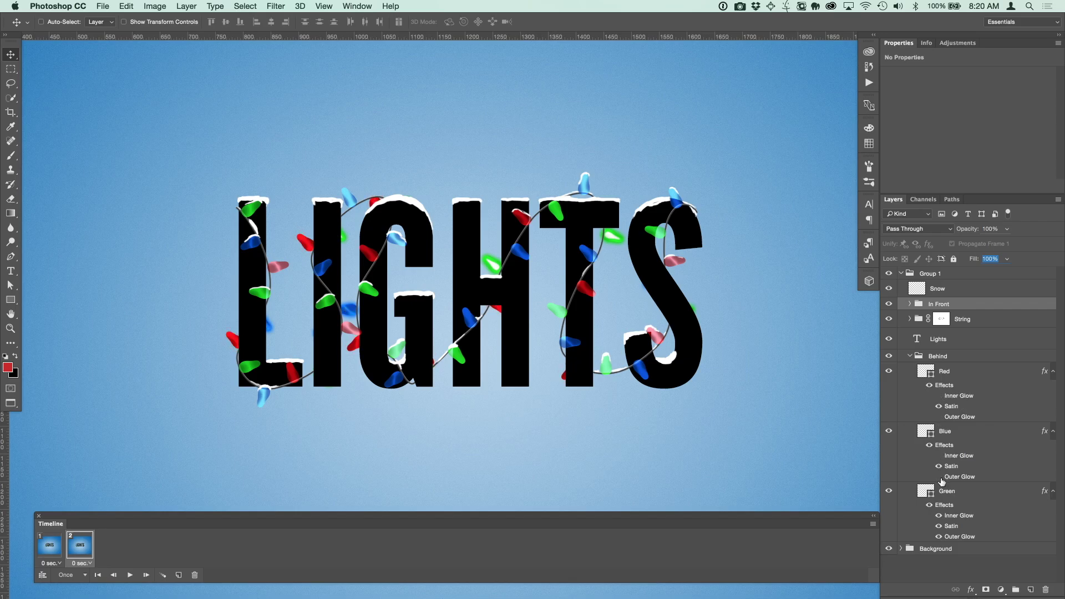
pyautogui.click(939, 516)
pyautogui.click(939, 537)
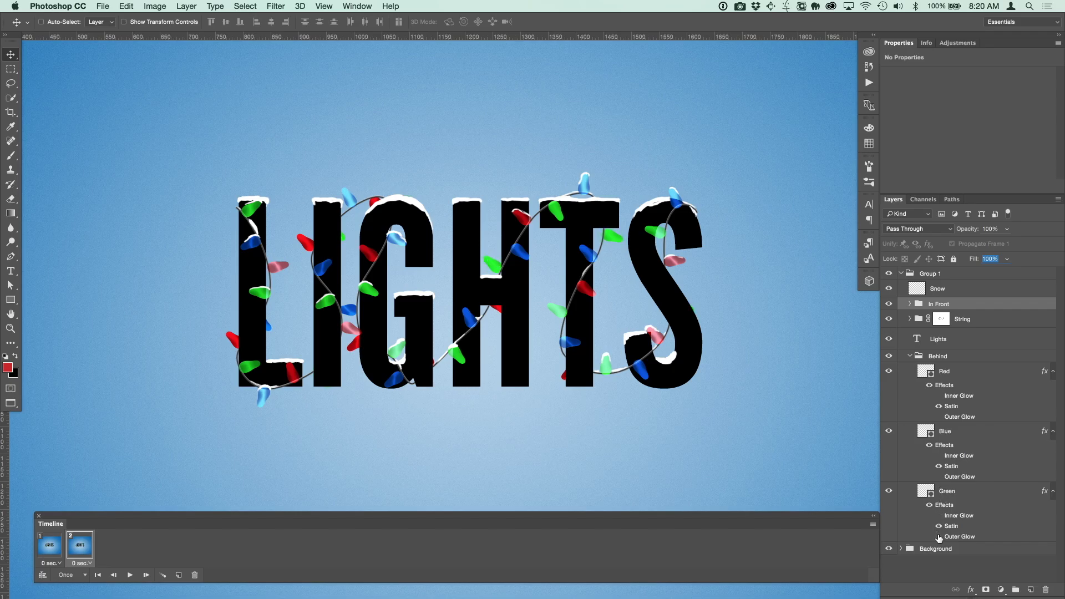
# Set the rear Red, Blue and Green layers' fill to 60%
pyautogui.click(981, 377)
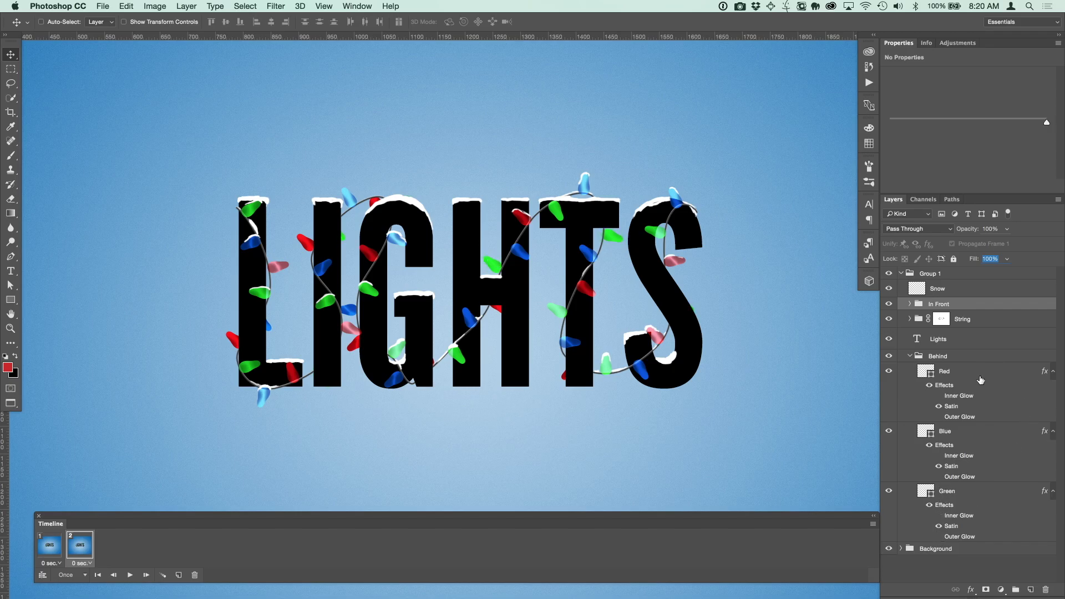
pyautogui.keyDown('shift'); pyautogui.click(972, 492); pyautogui.keyUp('shift')
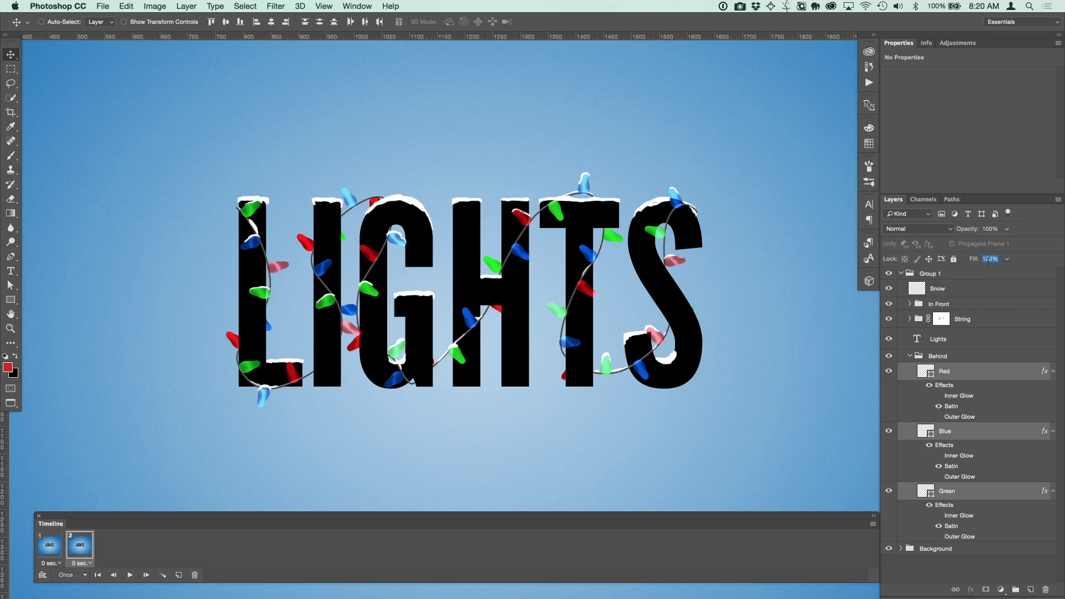
pyautogui.write('80')
pyautogui.press('Return')
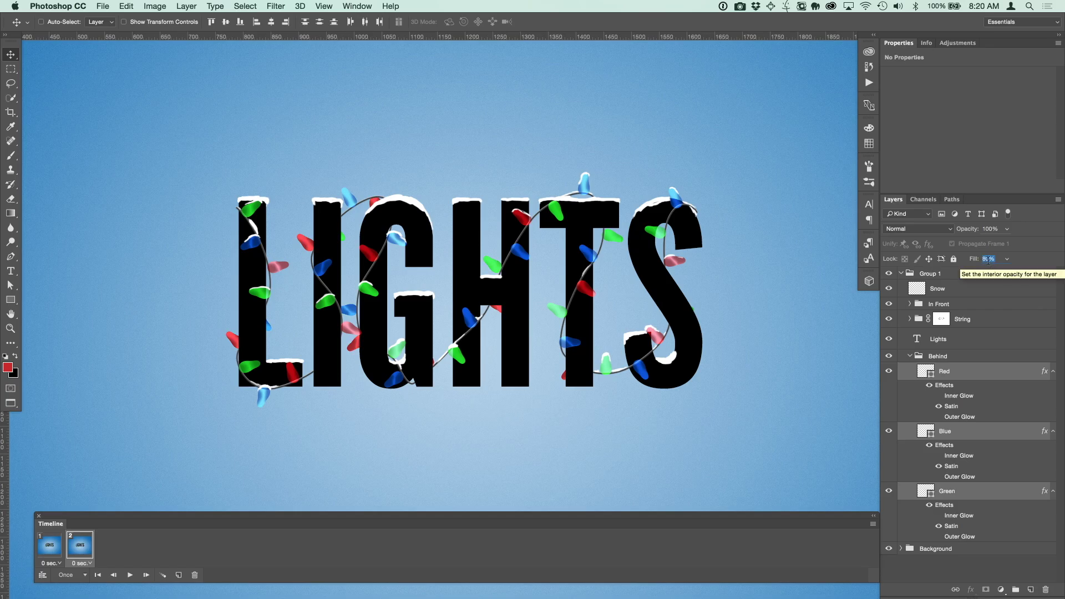
pyautogui.hotkey('shift', 'Down')
pyautogui.hotkey('shift', 'Down')
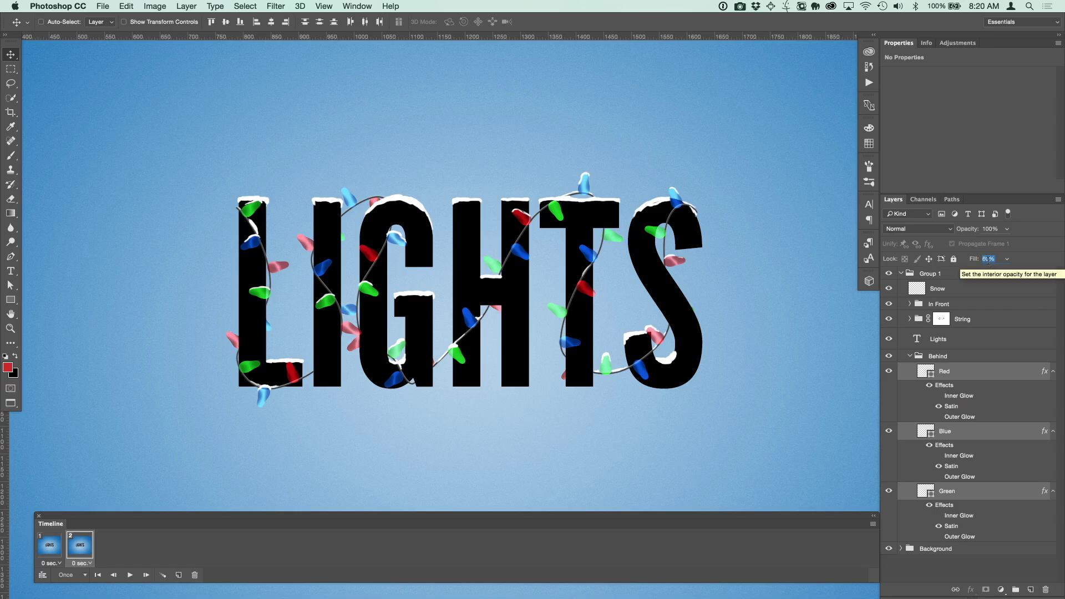
pyautogui.press('Return')
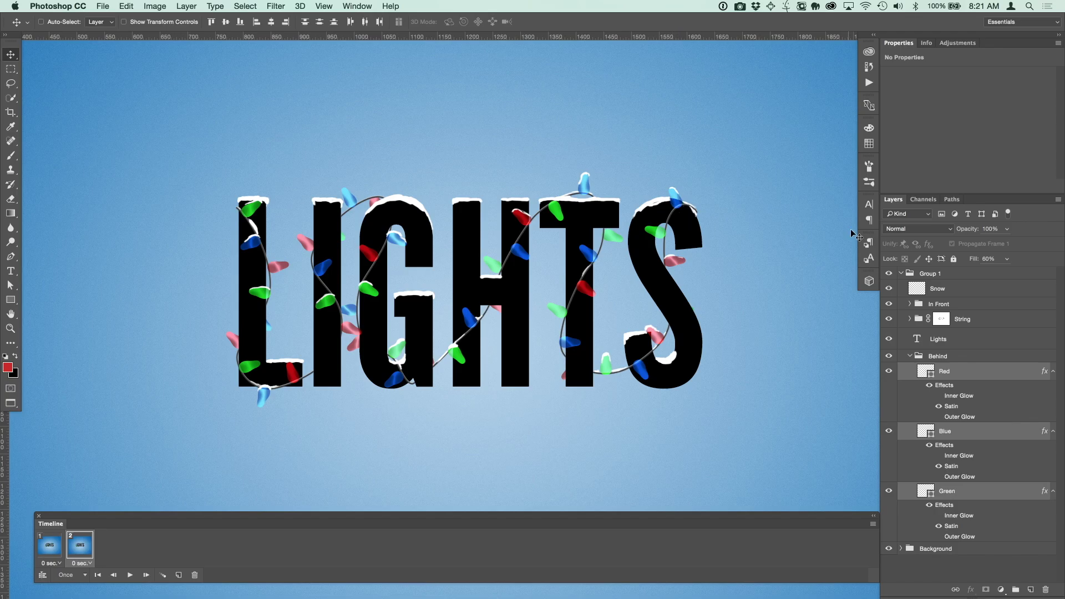
# Preview the blinking animation and set the loop count to Forever
pyautogui.click(910, 357)
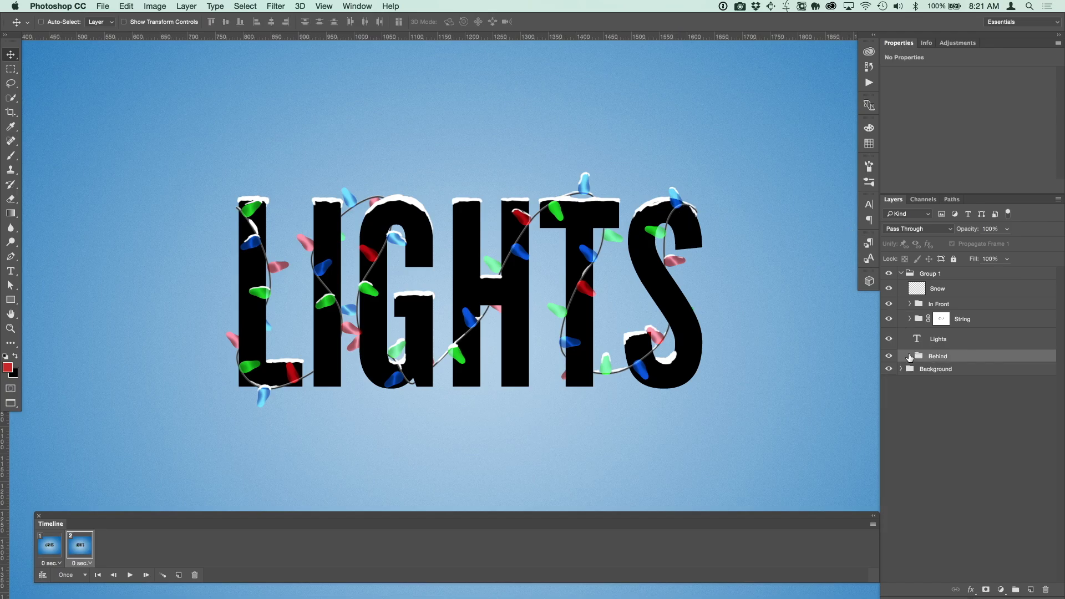
pyautogui.click(130, 576)
pyautogui.click(130, 576)
pyautogui.click(83, 575)
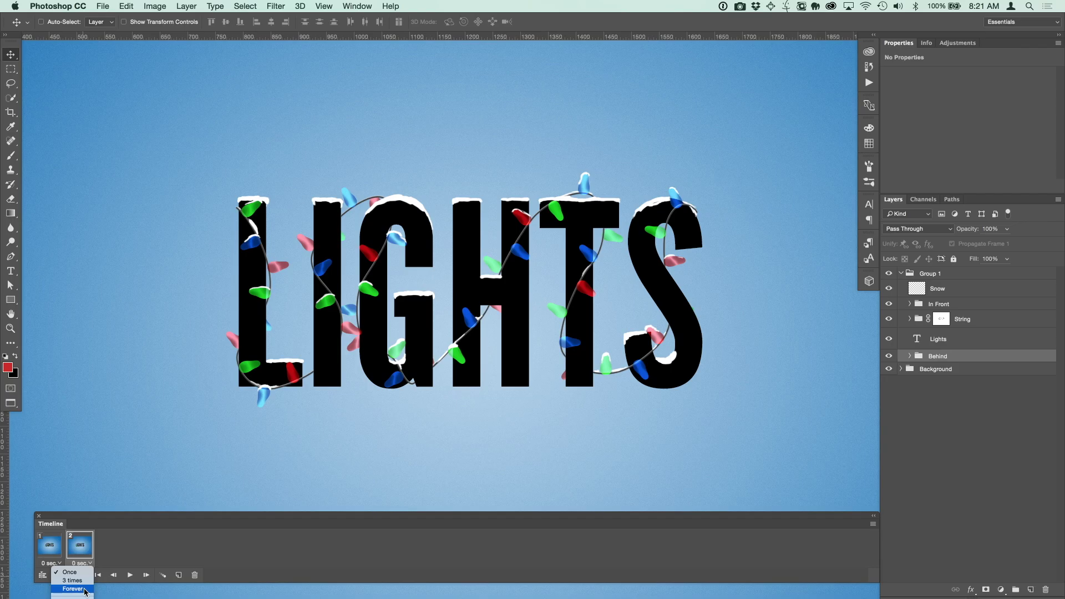
pyautogui.click(86, 590)
pyautogui.click(82, 578)
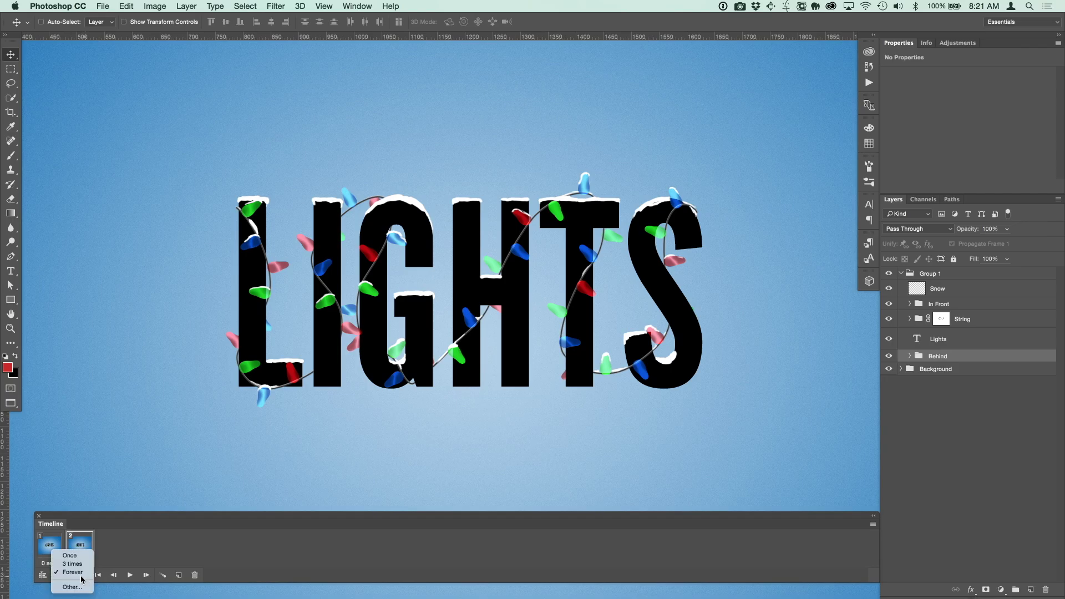
pyautogui.click(81, 573)
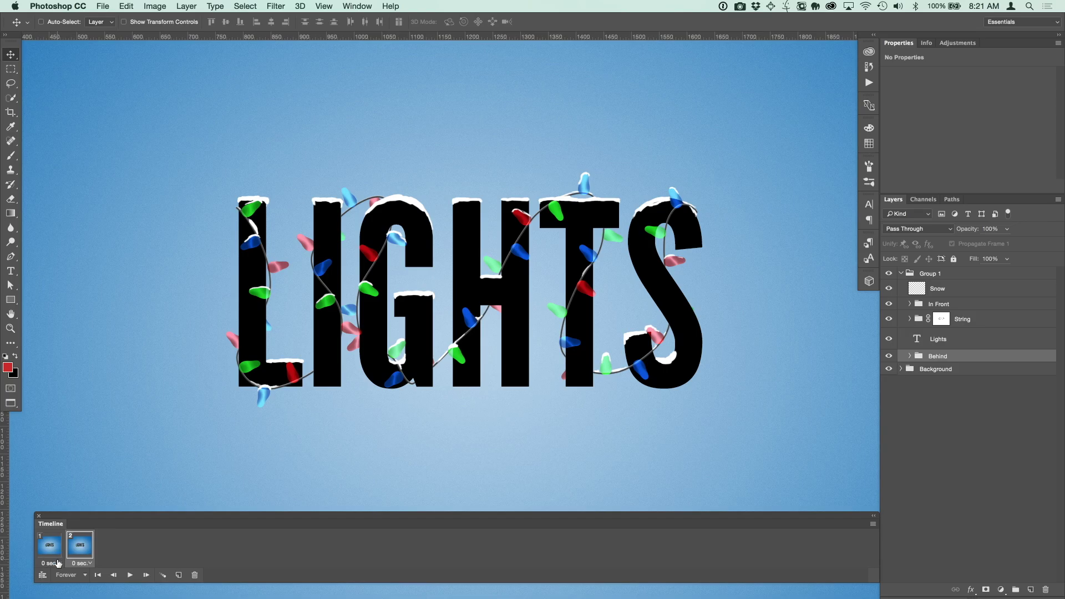
# Give both frames a 0.5-second delay, then preview and stop the animation
pyautogui.click(52, 550)
pyautogui.click(59, 564)
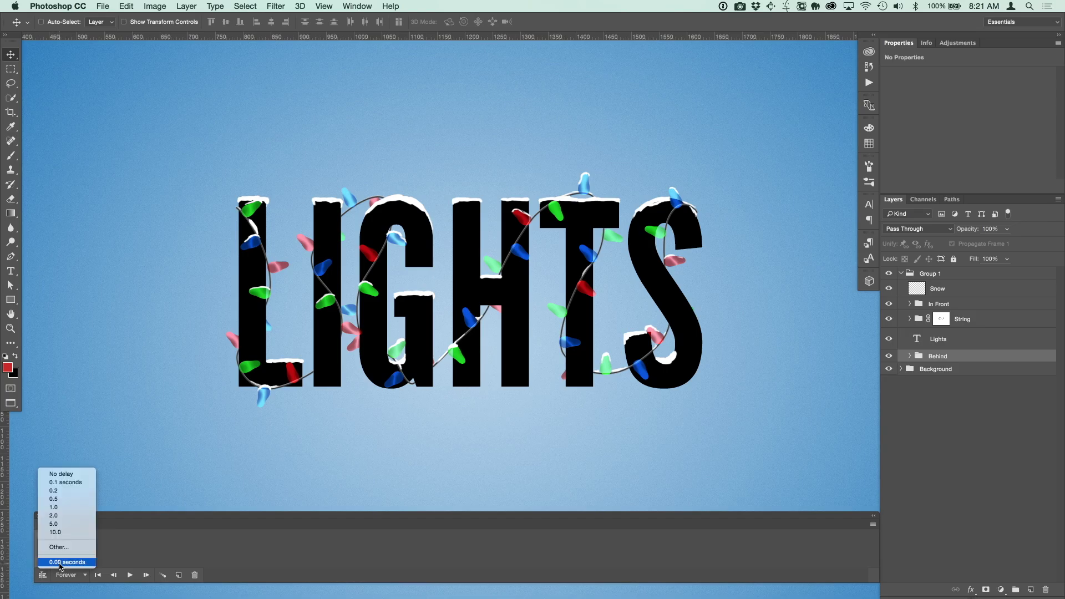
pyautogui.click(71, 500)
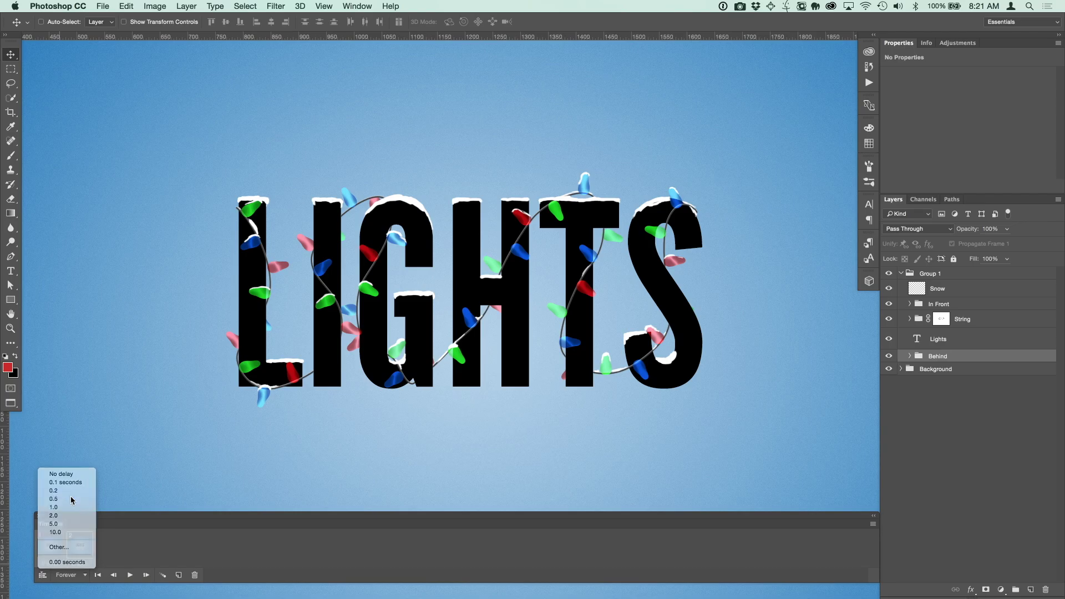
pyautogui.click(130, 575)
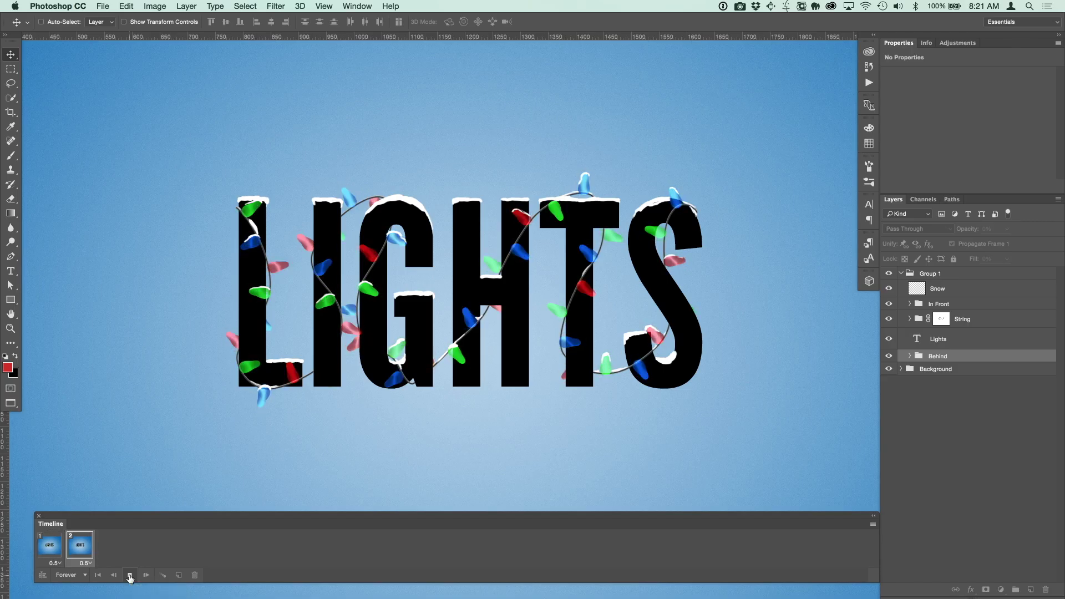
pyautogui.click(130, 576)
pyautogui.press('super+minus')
pyautogui.press('super+minus')
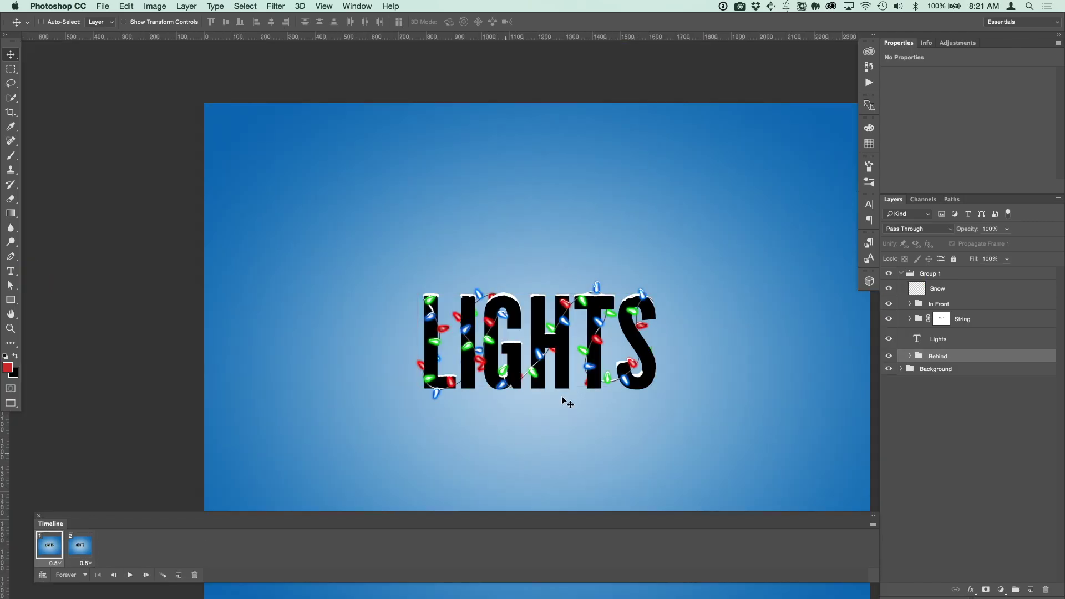
# Crop the canvas to a 1:1 square framed tightly around the snowy LIGHTS text
pyautogui.moveTo(608, 376); pyautogui.dragTo(562, 308)
pyautogui.press('super+minus')
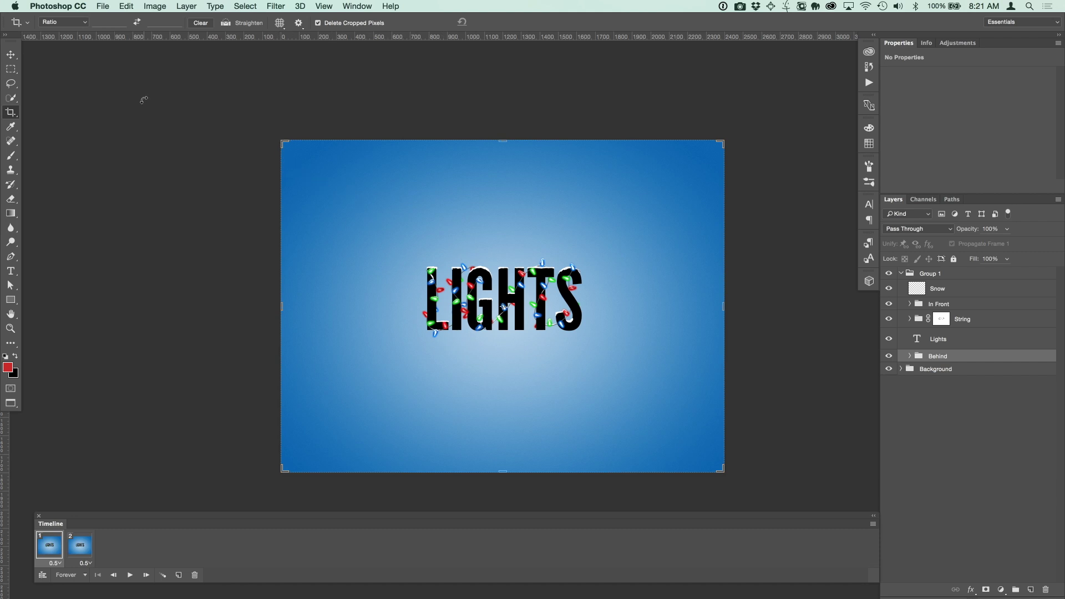
pyautogui.click(71, 24)
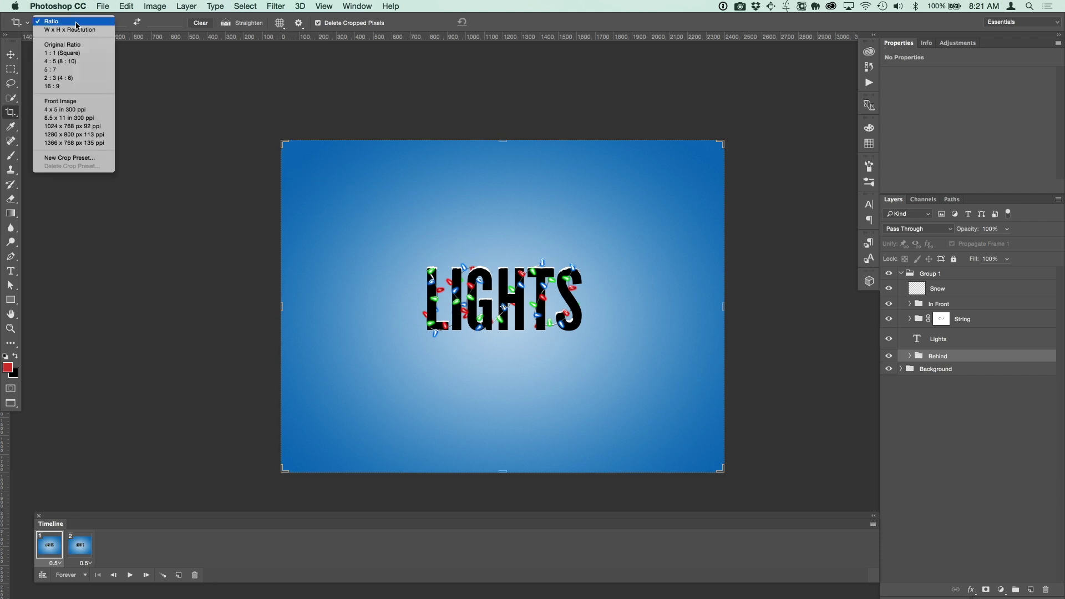
pyautogui.click(69, 54)
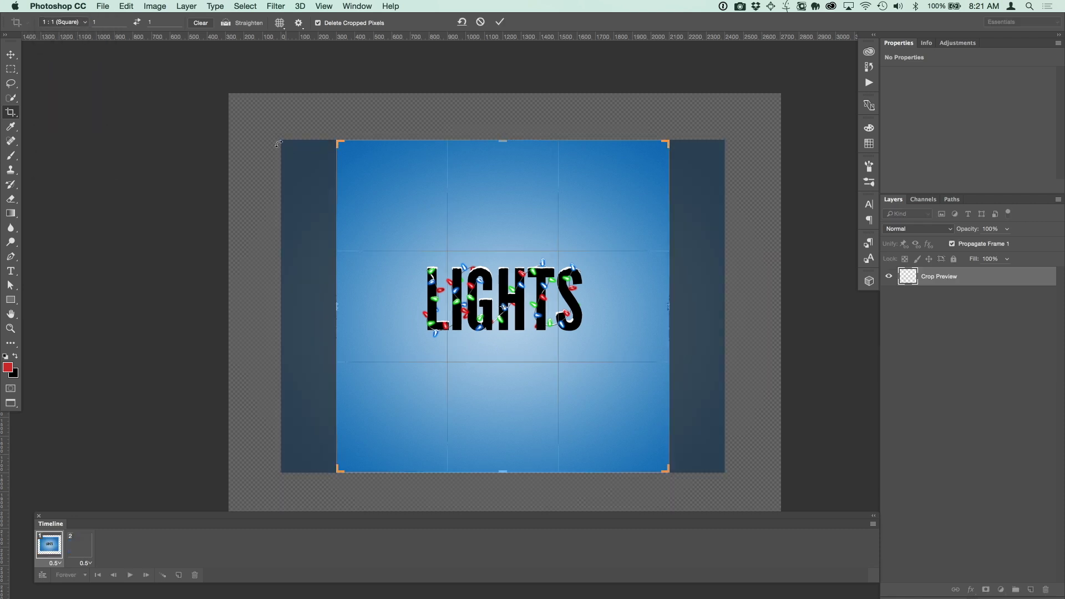
pyautogui.moveTo(339, 141); pyautogui.dragTo(411, 199)
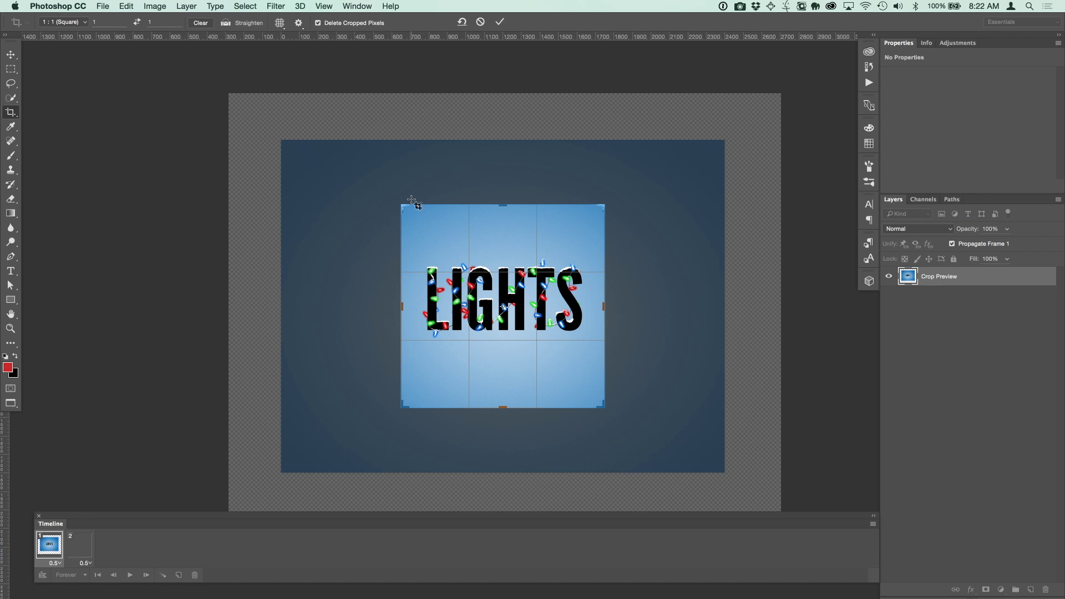
pyautogui.hotkey('shift', 'Down')
pyautogui.hotkey('shift', 'Down')
pyautogui.hotkey('shift', 'Down')
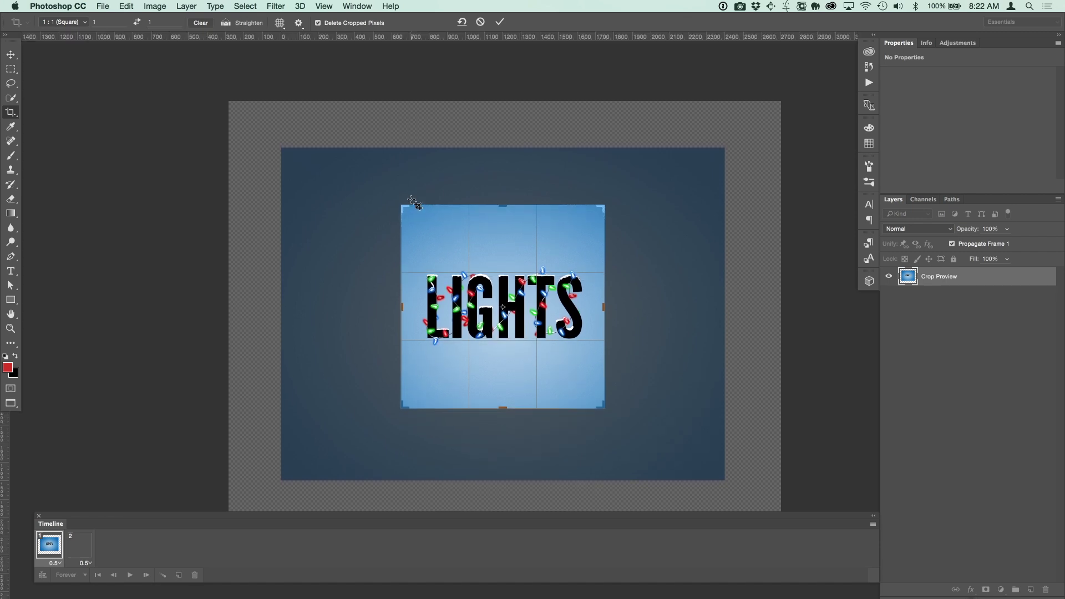
pyautogui.press('Return')
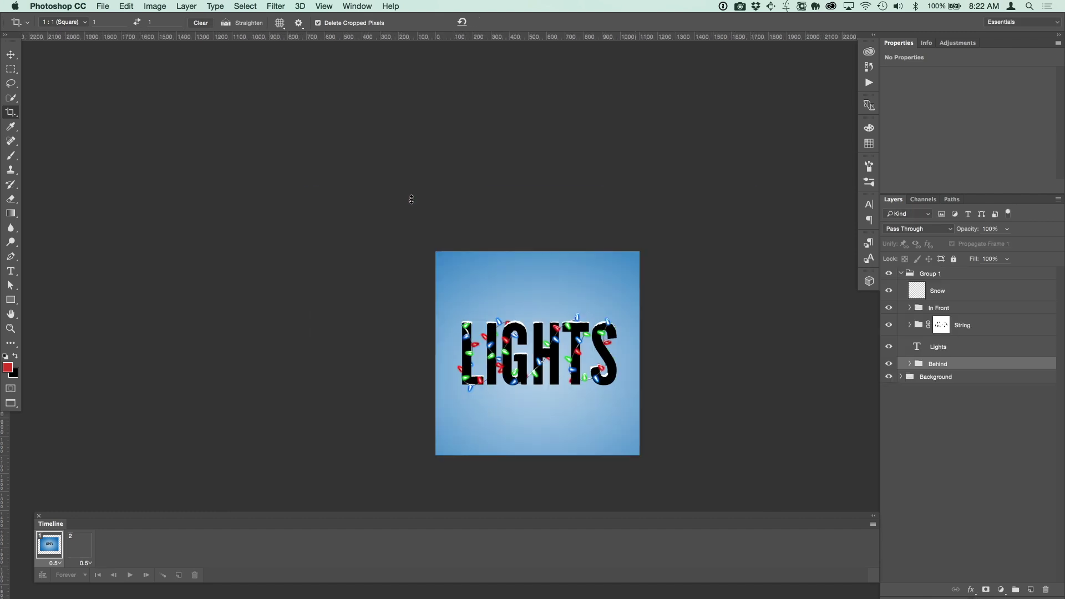
pyautogui.press('super+0')
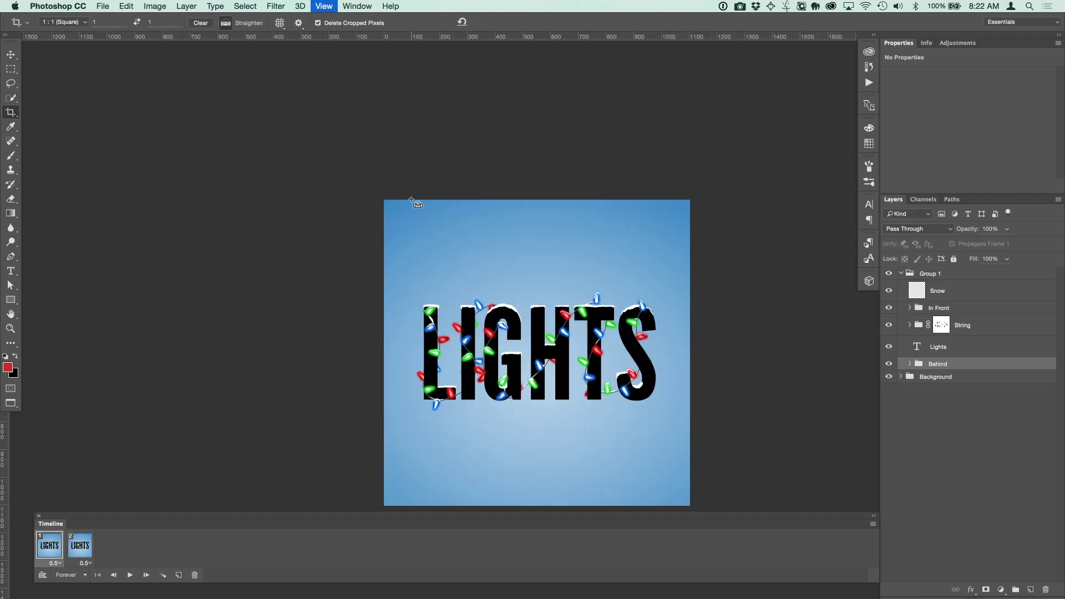
pyautogui.press('super+plus')
pyautogui.press('super+minus')
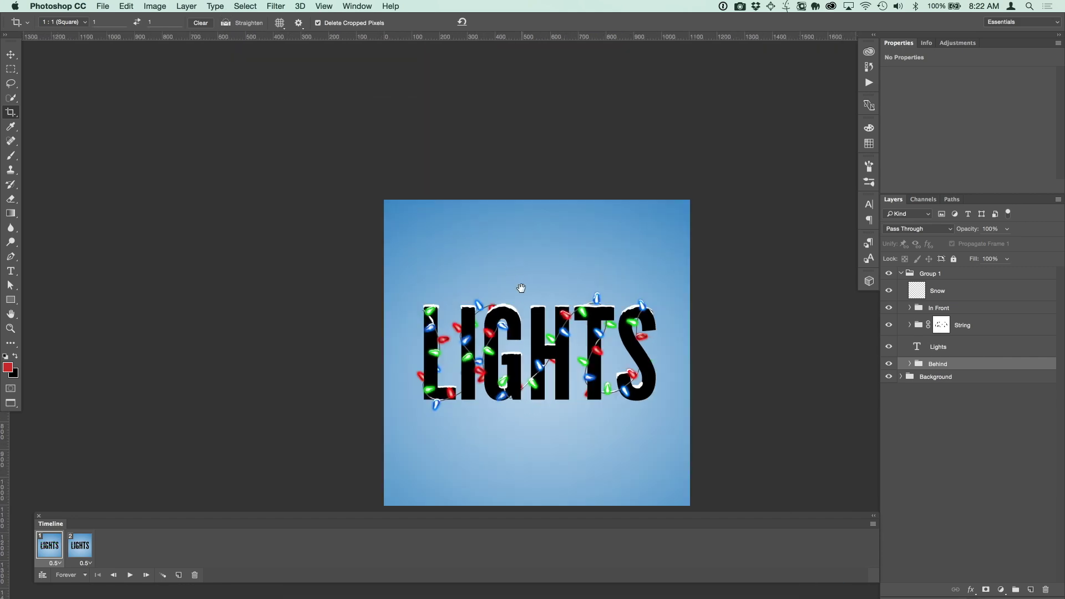
pyautogui.scroll(-3, 518, 219)
pyautogui.hscroll(1, 498, 214)
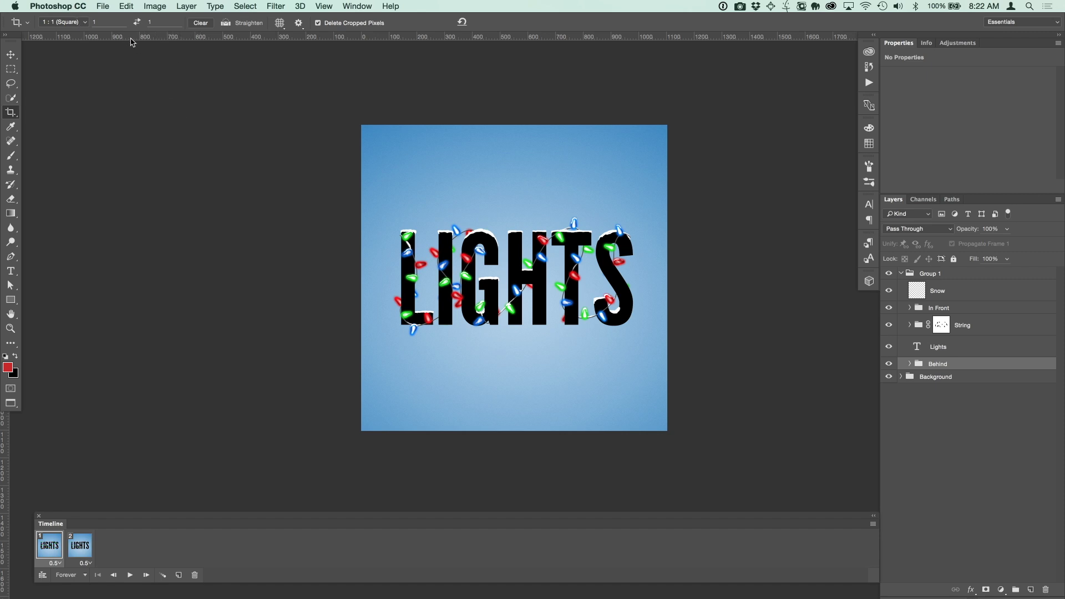
# Open File > Export > Save for Web (Legacy) for the square artwork
pyautogui.click(105, 7)
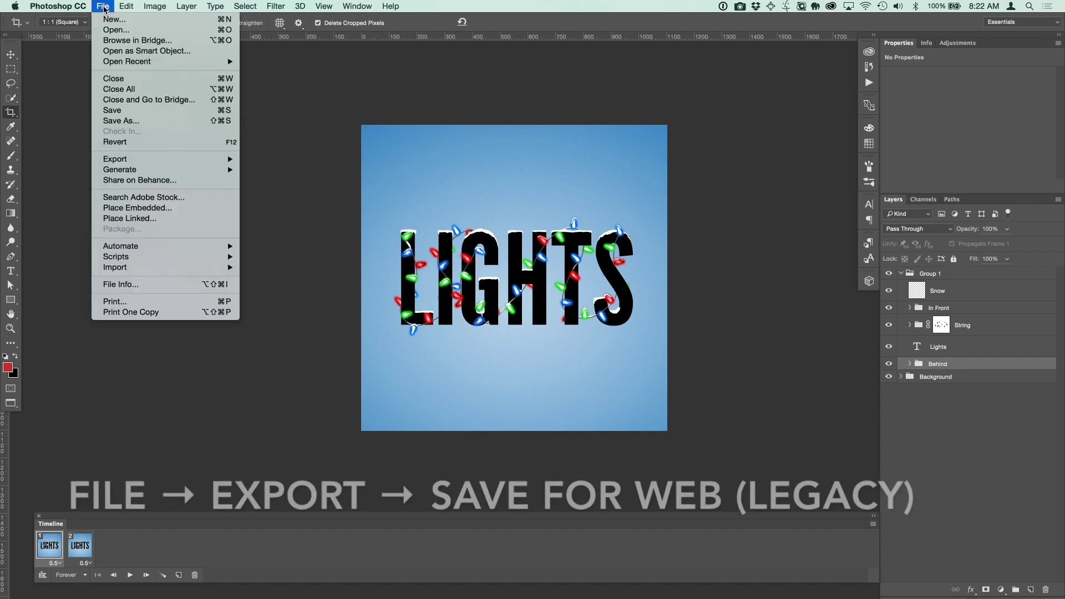
pyautogui.moveTo(146, 159)
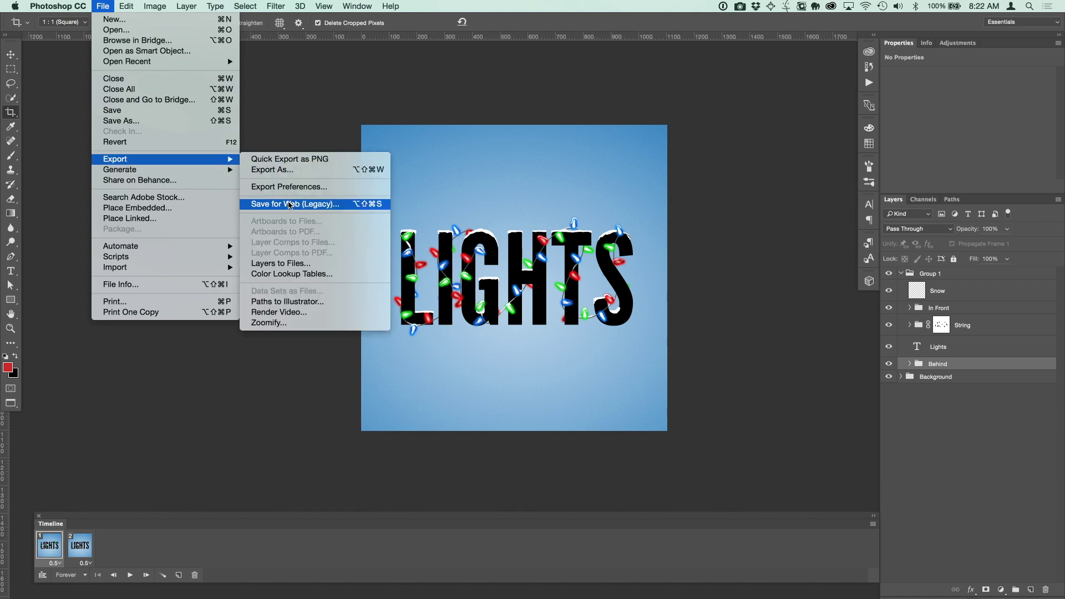
pyautogui.click(305, 205)
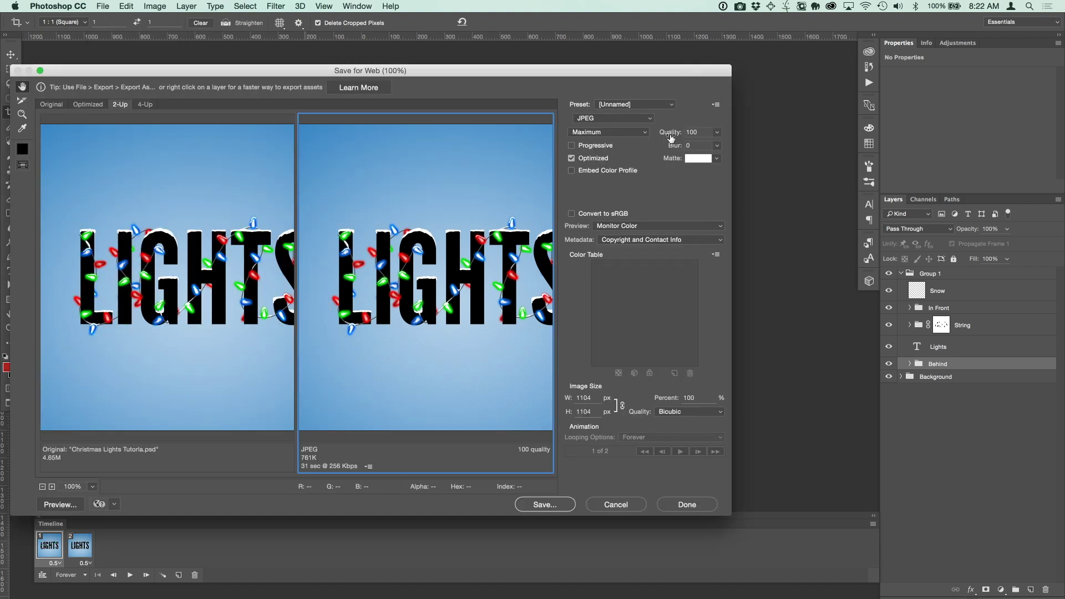
# Choose the GIF 128 Dithered preset, width 1000 px, with Convert to sRGB enabled
pyautogui.click(617, 105)
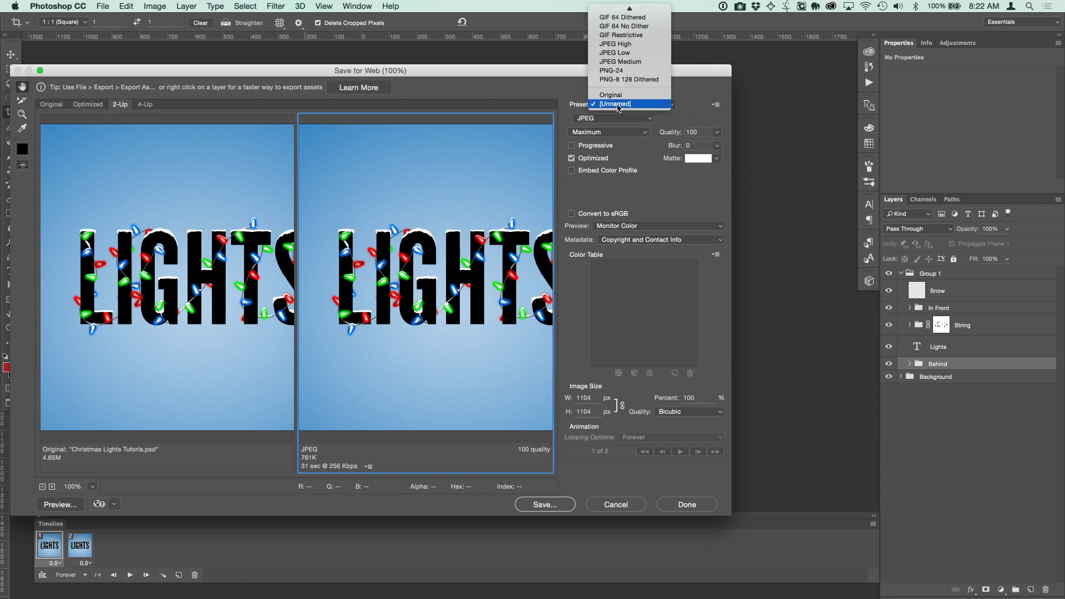
pyautogui.moveTo(630, 8)
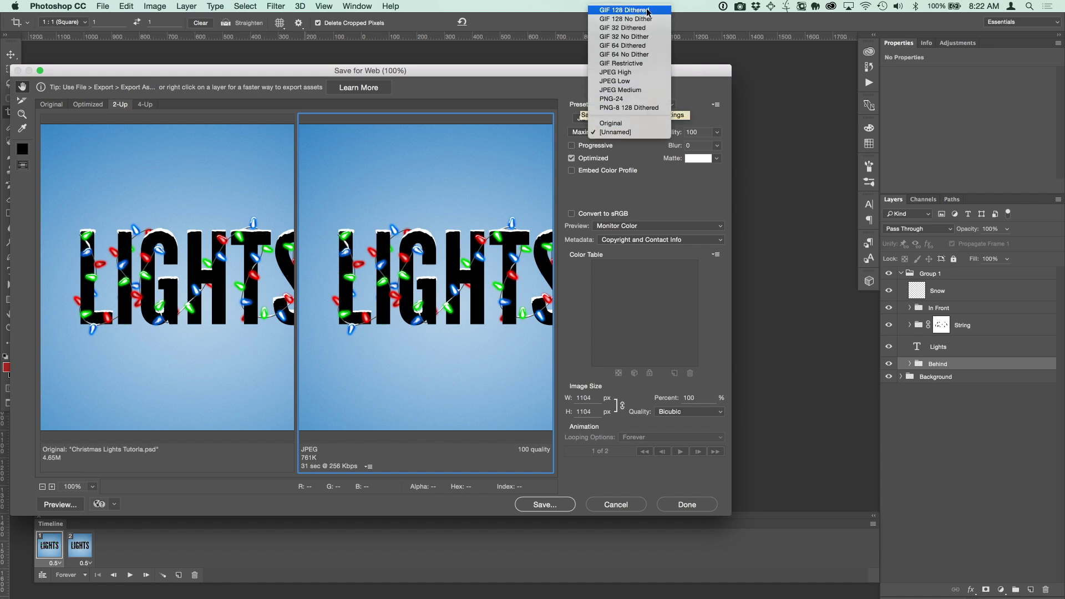
pyautogui.click(654, 11)
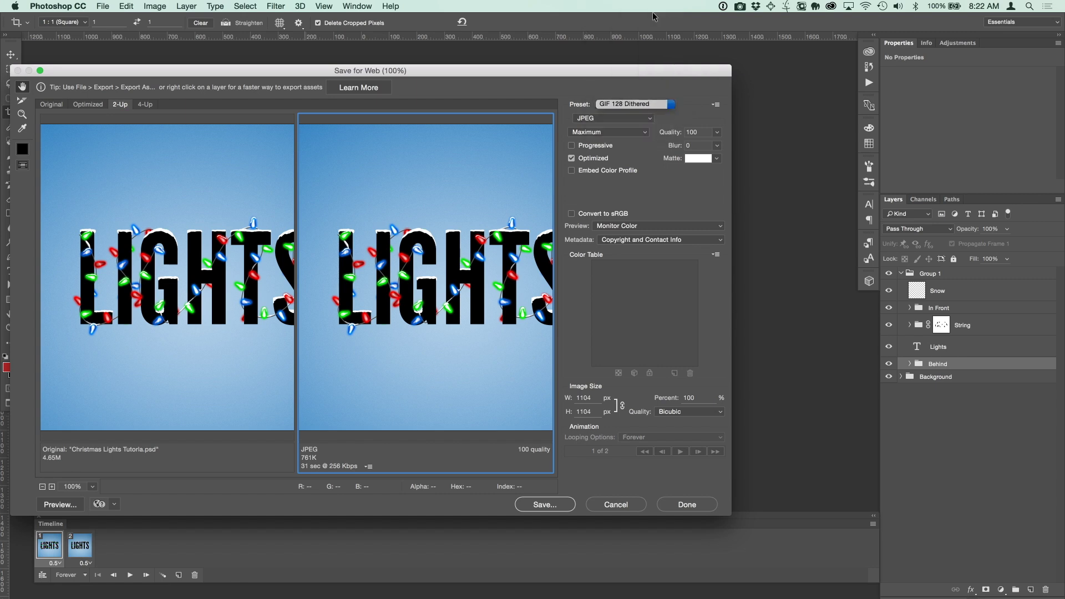
pyautogui.doubleClick(592, 397)
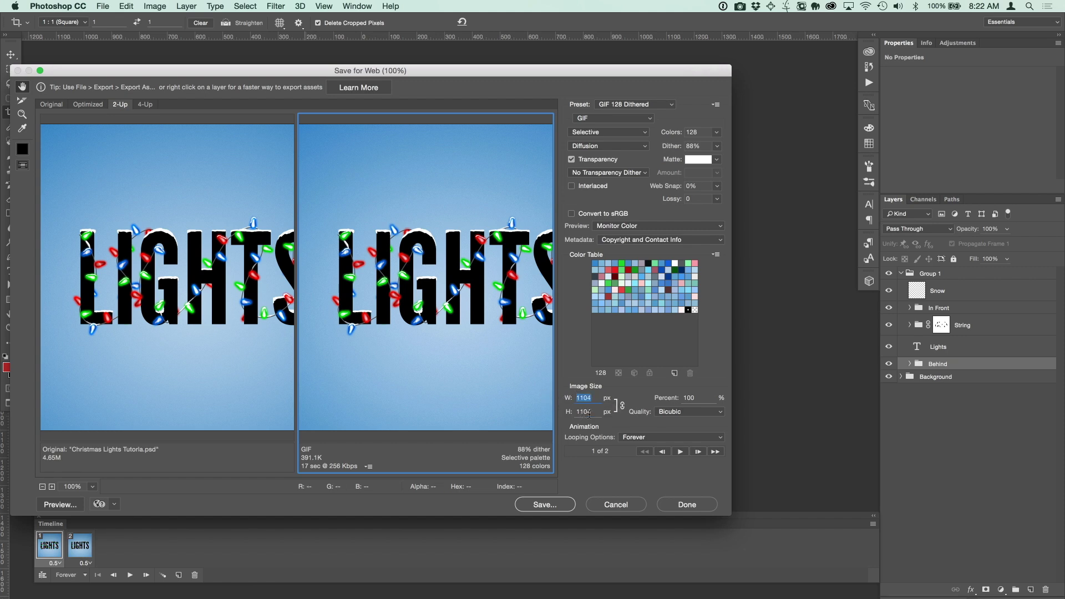
pyautogui.write('1000')
pyautogui.click(572, 214)
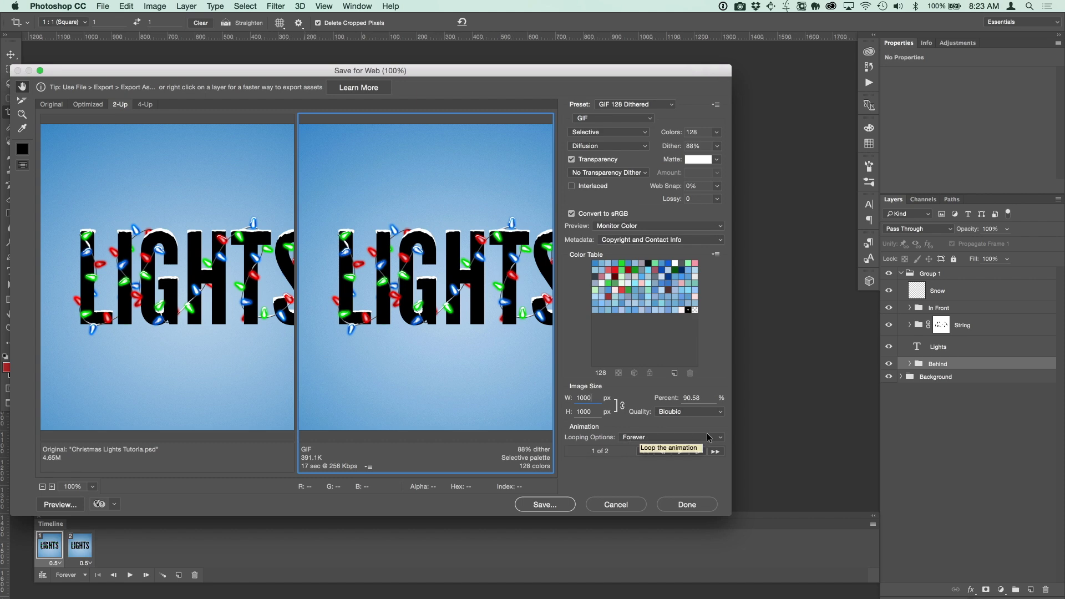
# Save the GIF as Christmas-Lights-Tutorial.gif, replacing the existing file
pyautogui.click(559, 505)
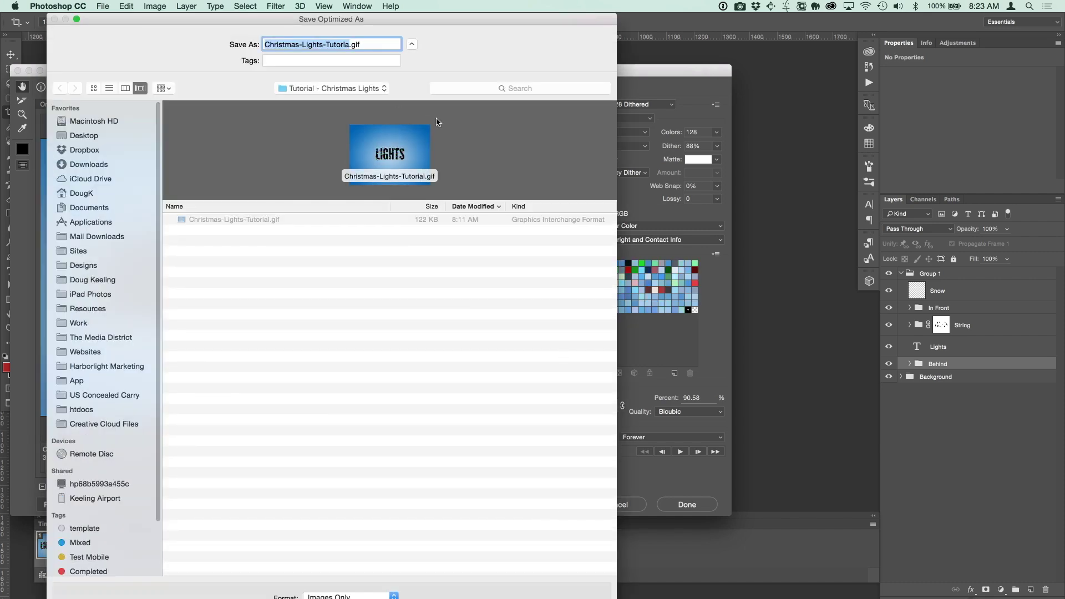
pyautogui.doubleClick(392, 128)
pyautogui.click(675, 329)
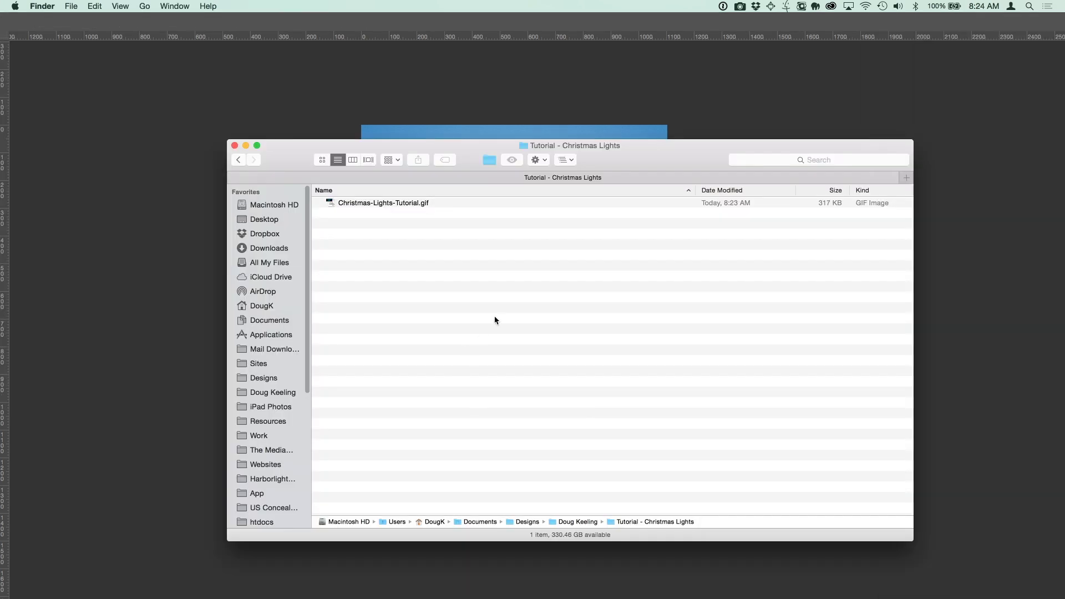
# Open Christmas-Lights-Tutorial.gif in Google Chrome via Finder's Open With menu
pyautogui.rightClick(394, 204)
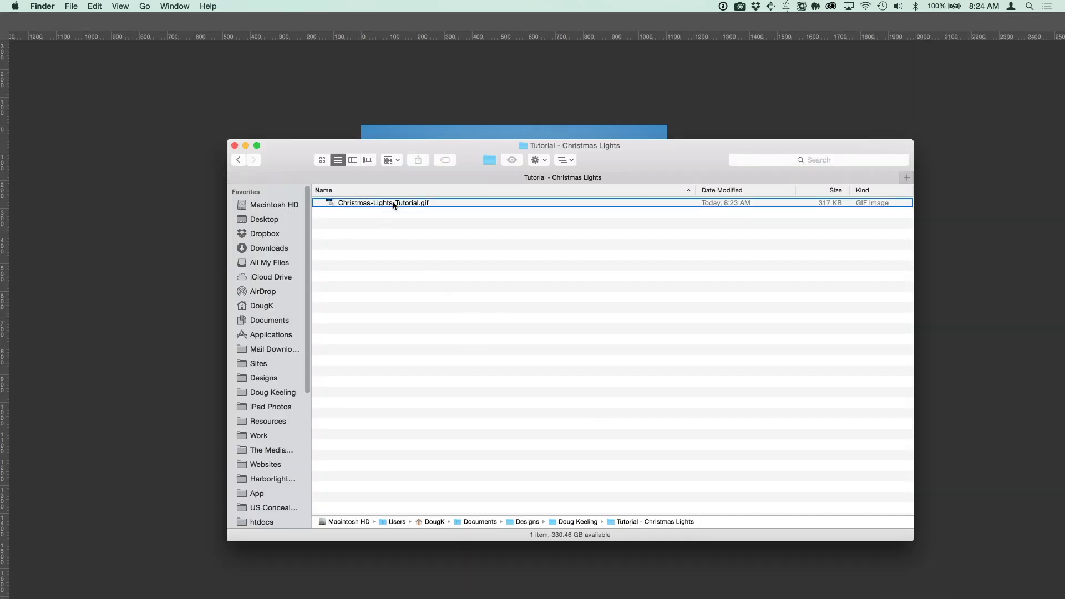
pyautogui.moveTo(443, 220)
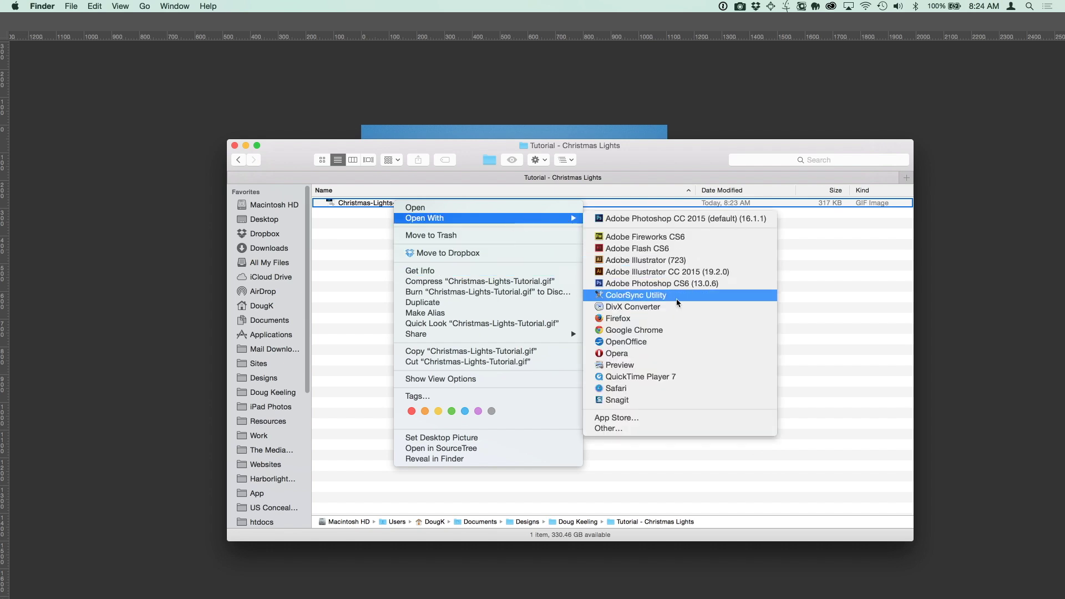
pyautogui.click(660, 331)
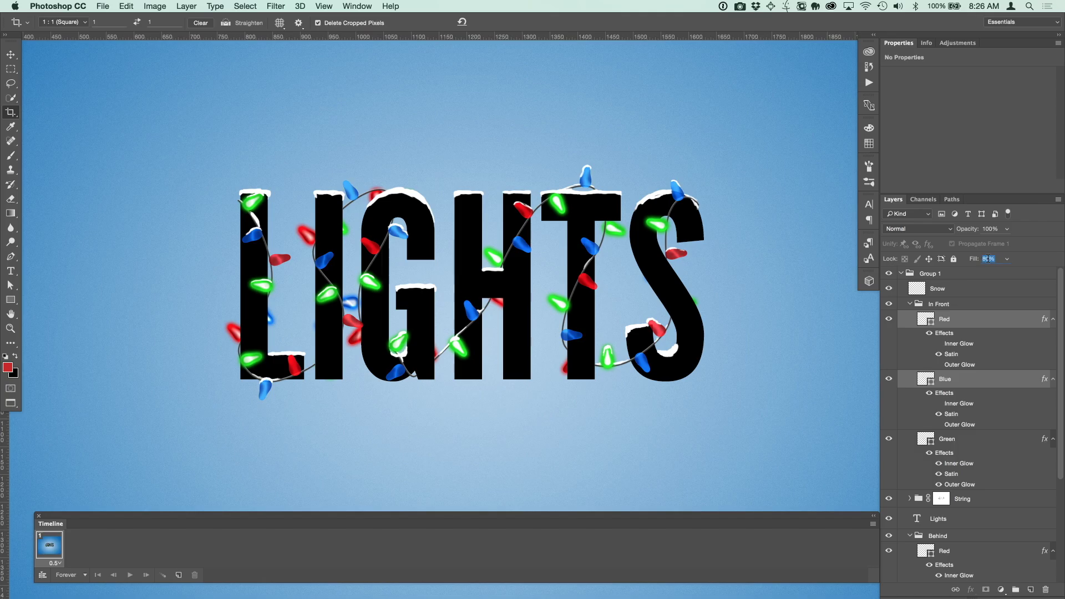
# Add a third frame with Blue's Inner and Outer Glow on and Green's off
pyautogui.scroll(3, 942, 355)
pyautogui.click(939, 484)
pyautogui.click(939, 504)
pyautogui.click(939, 544)
pyautogui.click(938, 565)
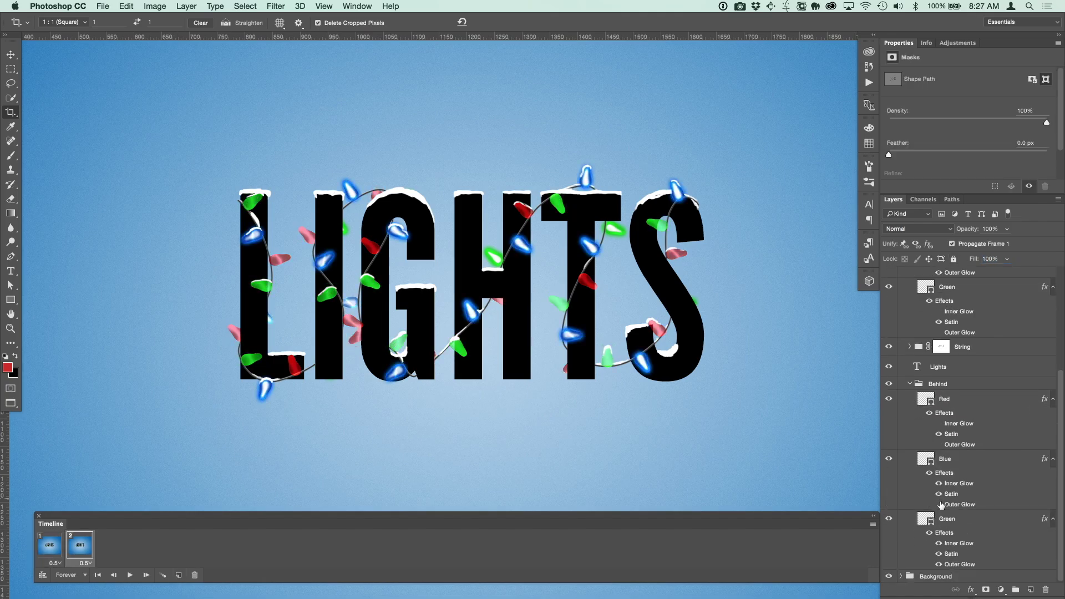
pyautogui.click(947, 519)
# Rewind to the first frame and play the three-frame blinking bulb loop
pyautogui.click(179, 575)
pyautogui.hotkey('alt', ']')
pyautogui.hotkey('alt', ']')
pyautogui.hotkey('alt', ']')
pyautogui.hotkey('alt', ']')
pyautogui.hotkey('alt', ']')
pyautogui.hotkey('alt', ']')
pyautogui.hotkey('alt', ']')
pyautogui.hotkey('alt', ']')
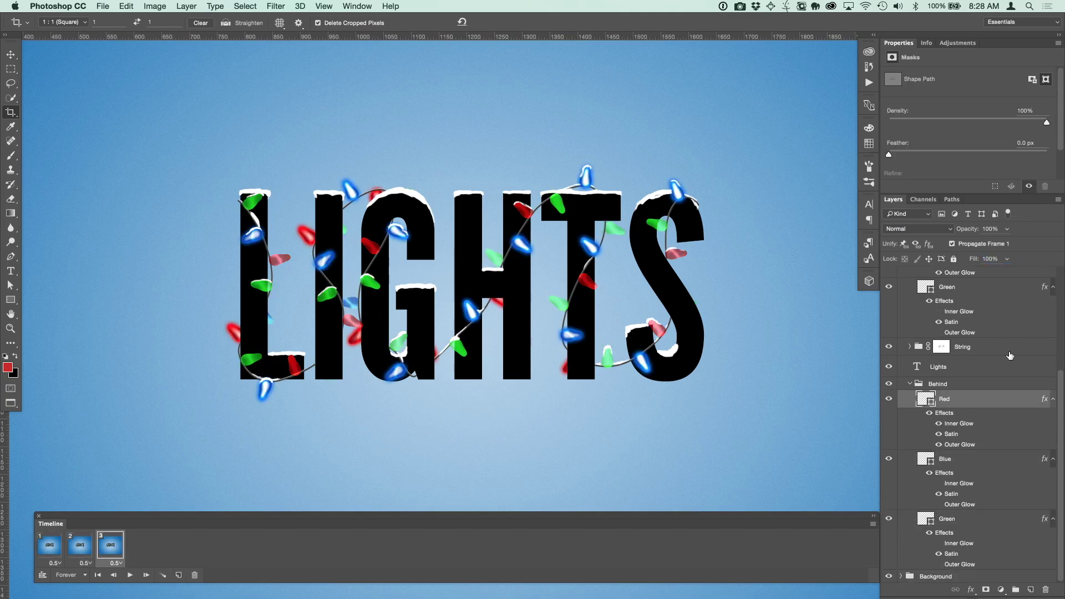
pyautogui.click(97, 575)
pyautogui.click(129, 576)
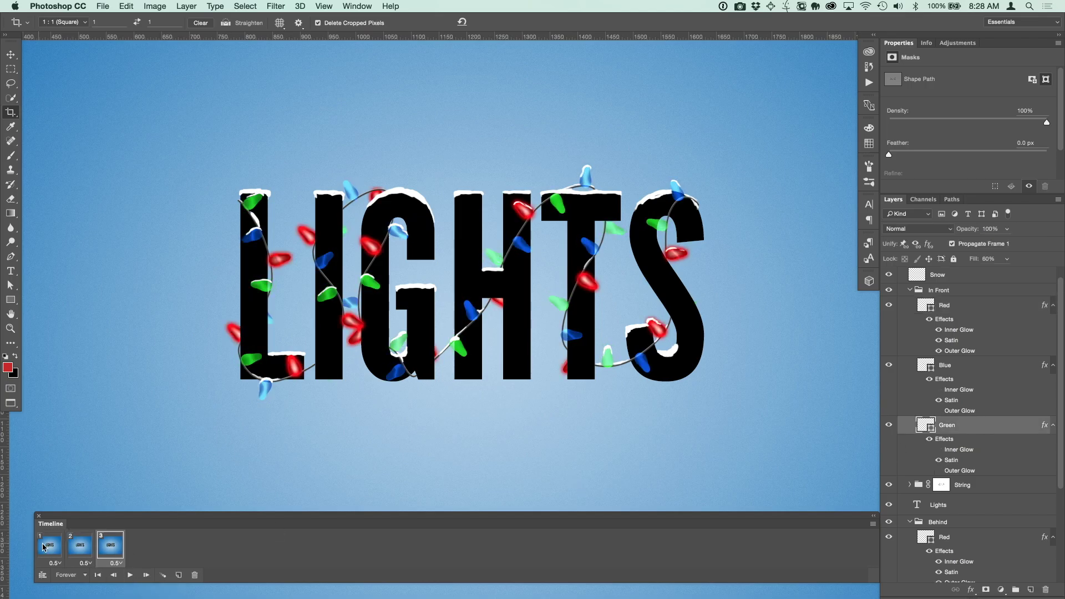